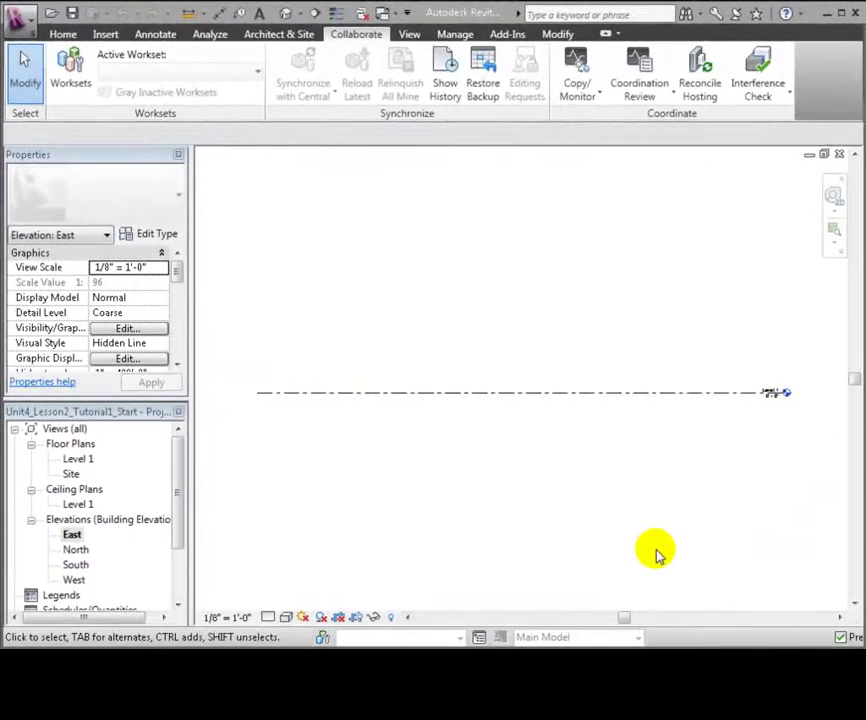
Show the Insert ribbon tools for linking and importing external models.
left_click(106, 35)
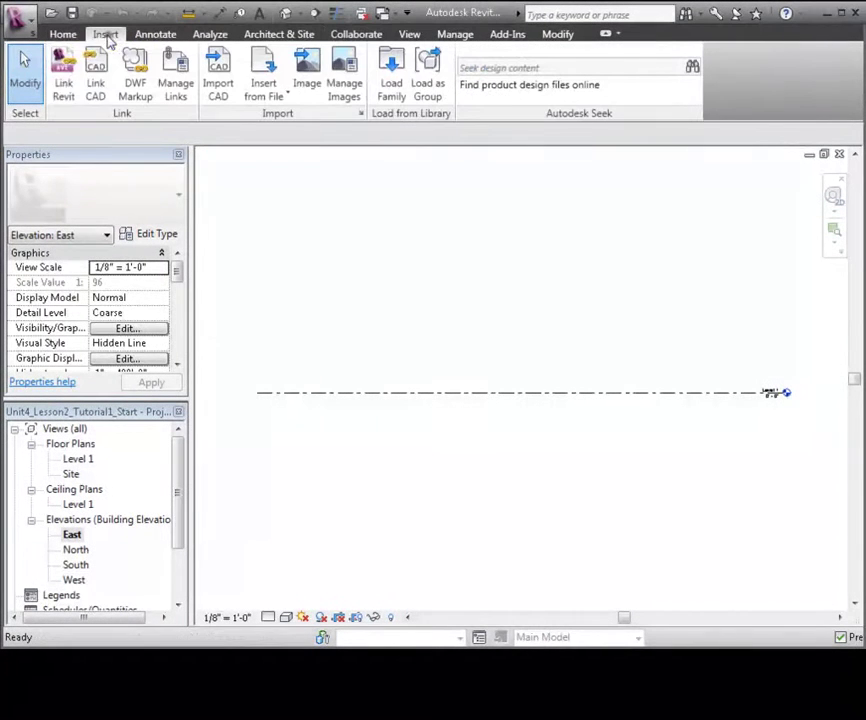
Link Architectural Model.rvt into the project with Auto - Origin to Origin positioning.
left_click(64, 80)
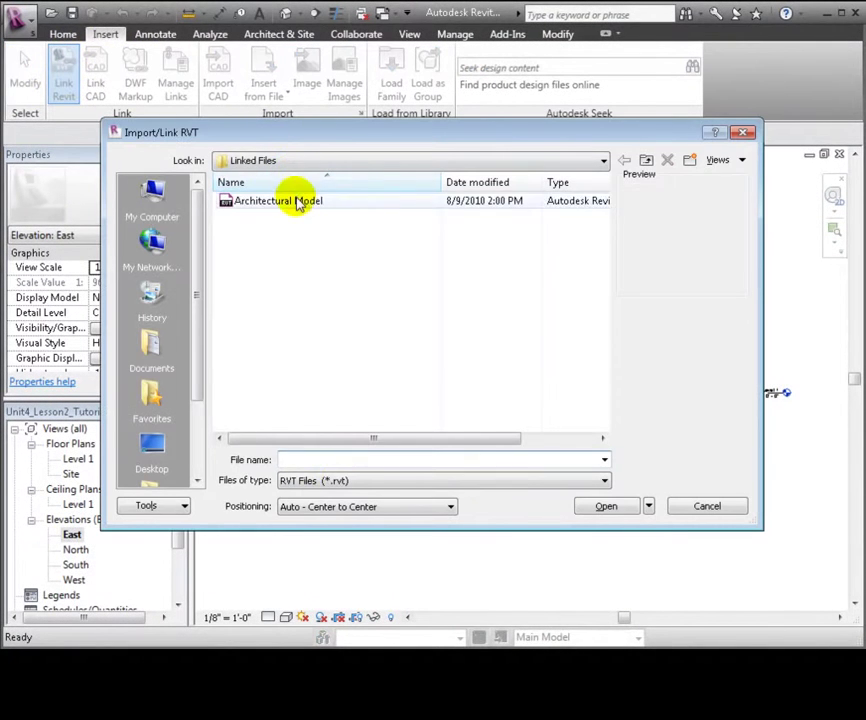
left_click(298, 200)
left_click(353, 505)
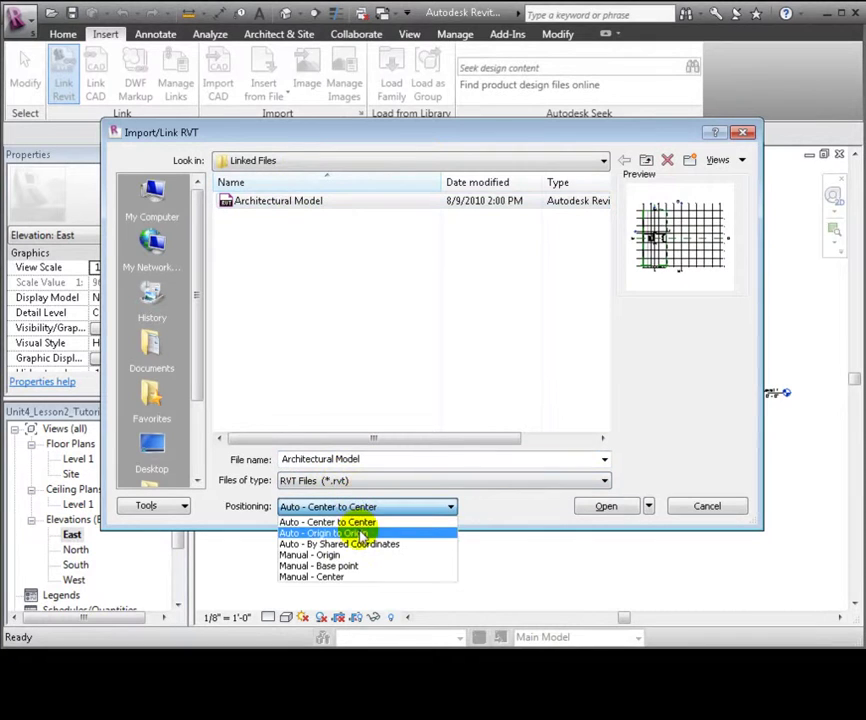
left_click(359, 531)
left_click(598, 507)
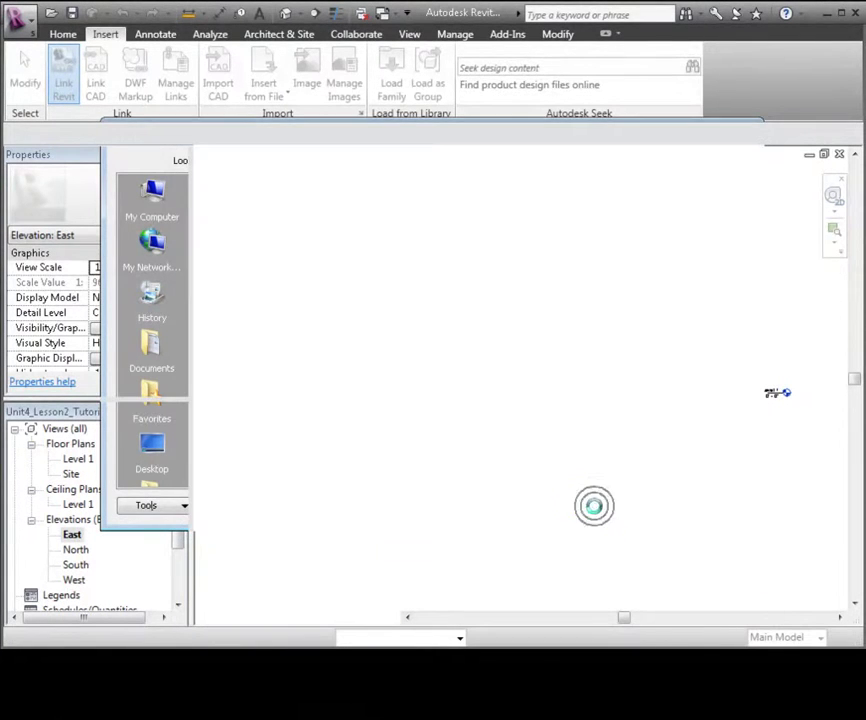
left_click(559, 34)
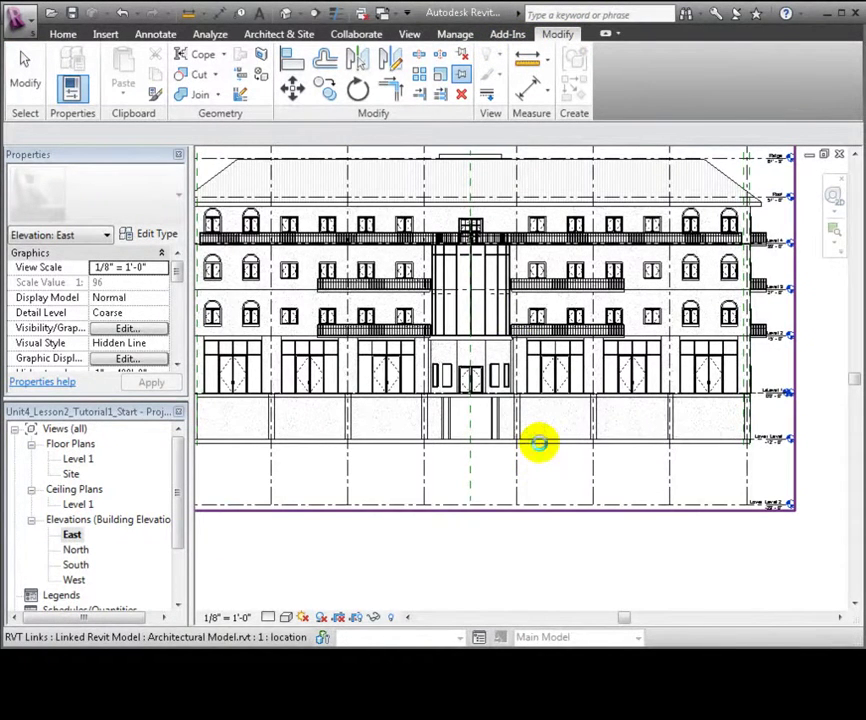
right_click(540, 450)
left_click(557, 457)
left_click(557, 460)
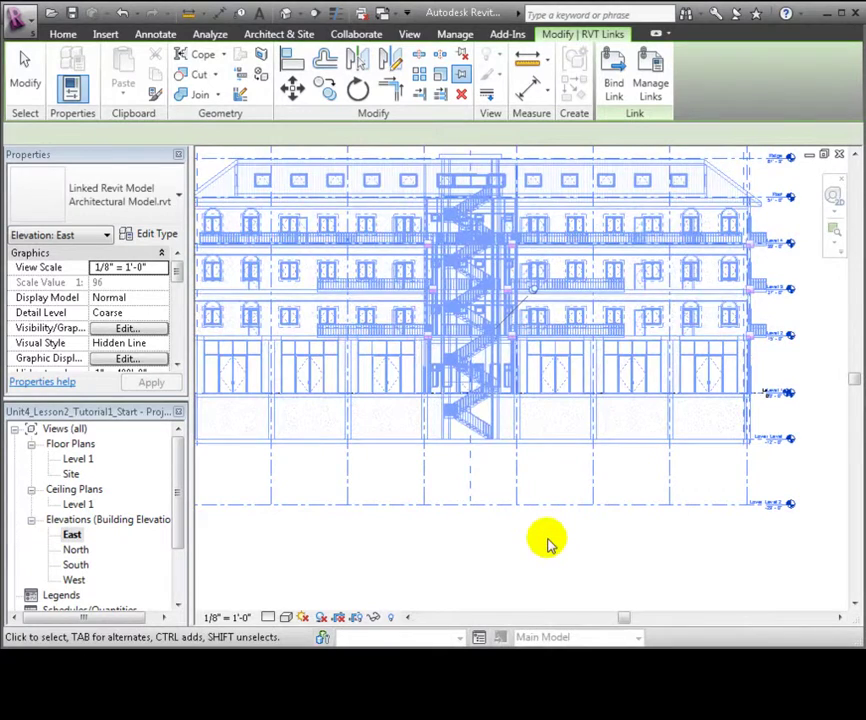
key("Escape")
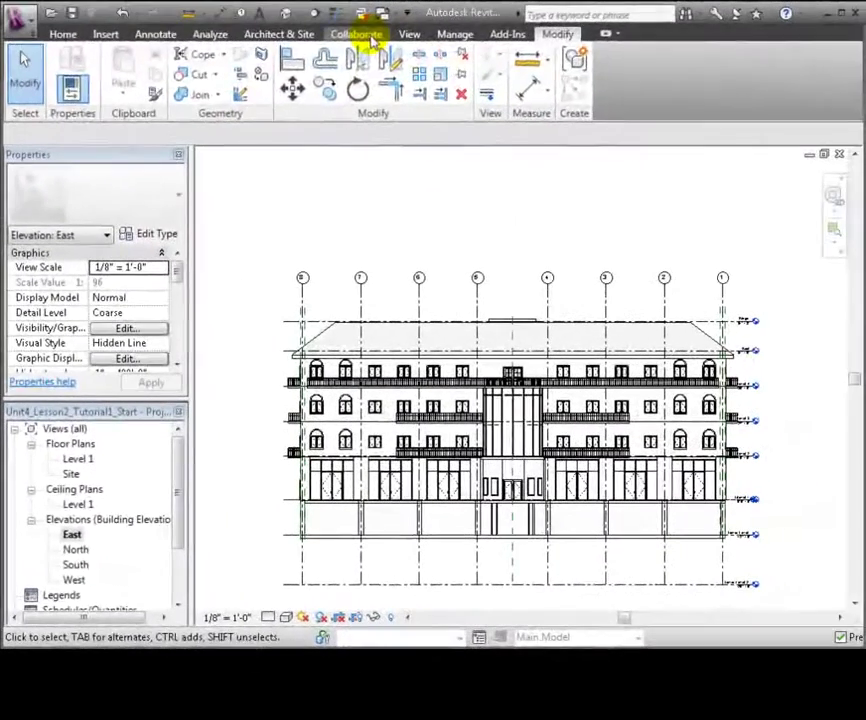
Start a Copy/Monitor session on the linked Architectural Model.
left_click(663, 52)
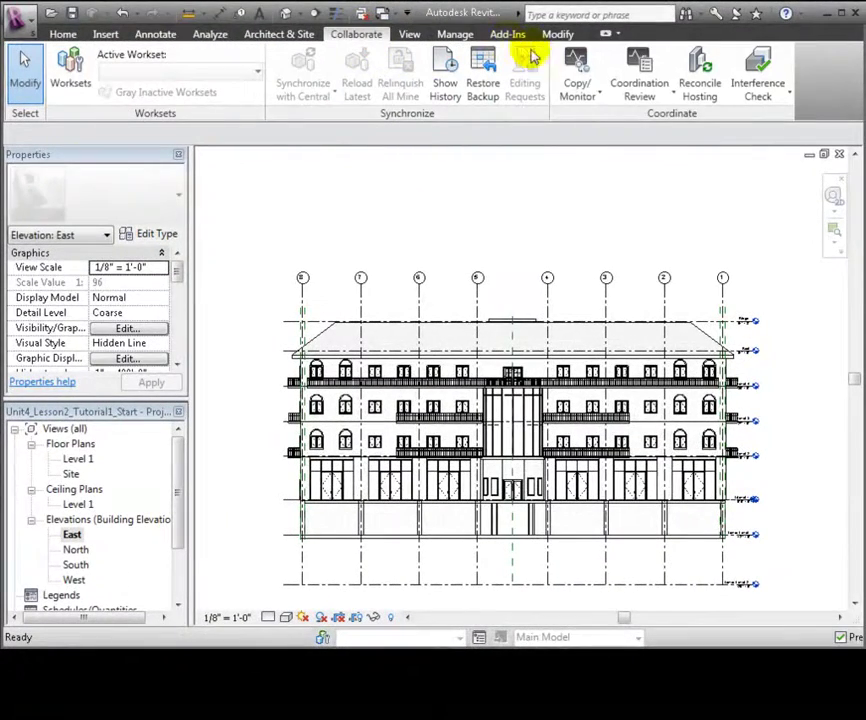
left_click(578, 92)
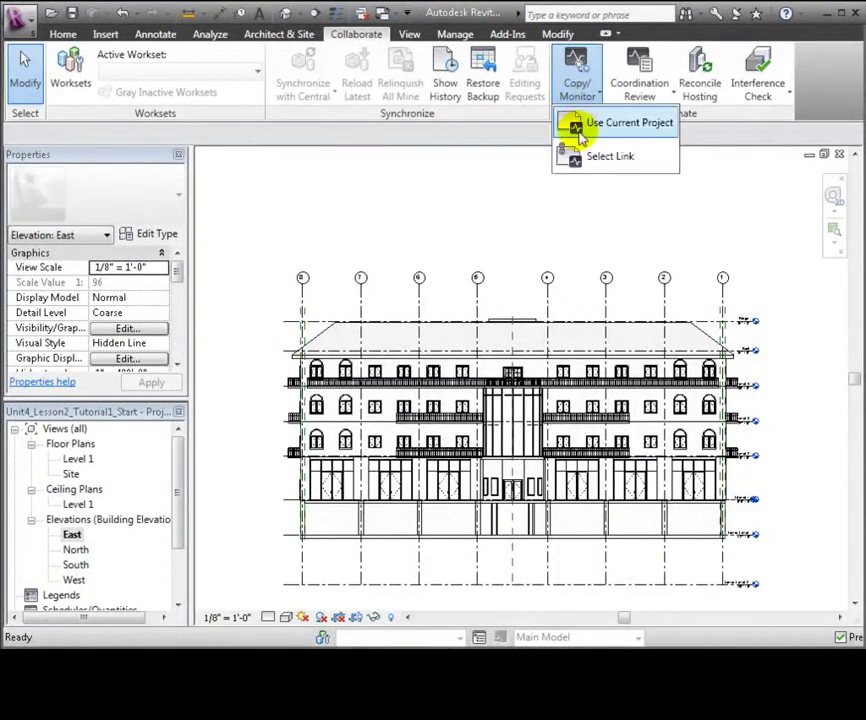
left_click(574, 157)
left_click(605, 280)
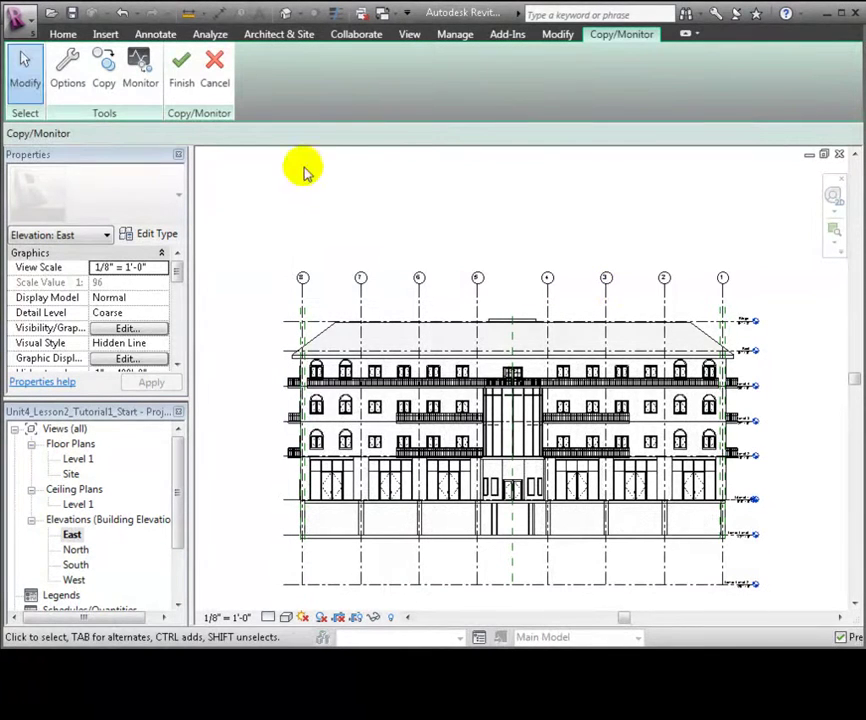
Review Copy/Monitor options for grids, columns, walls and floors, keeping Generic - 8" for 6" Concrete walls.
left_click(66, 86)
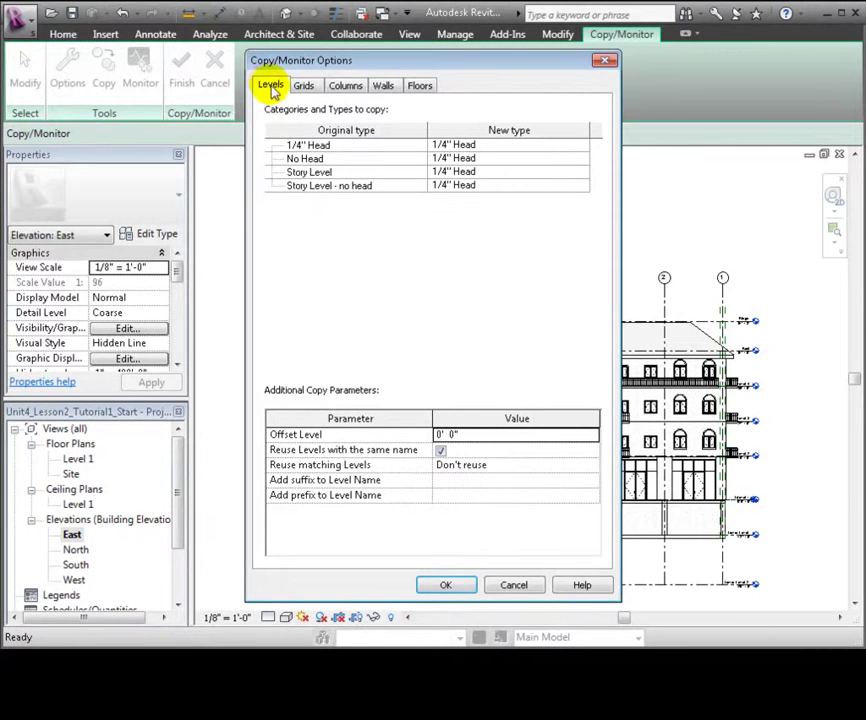
left_click(313, 88)
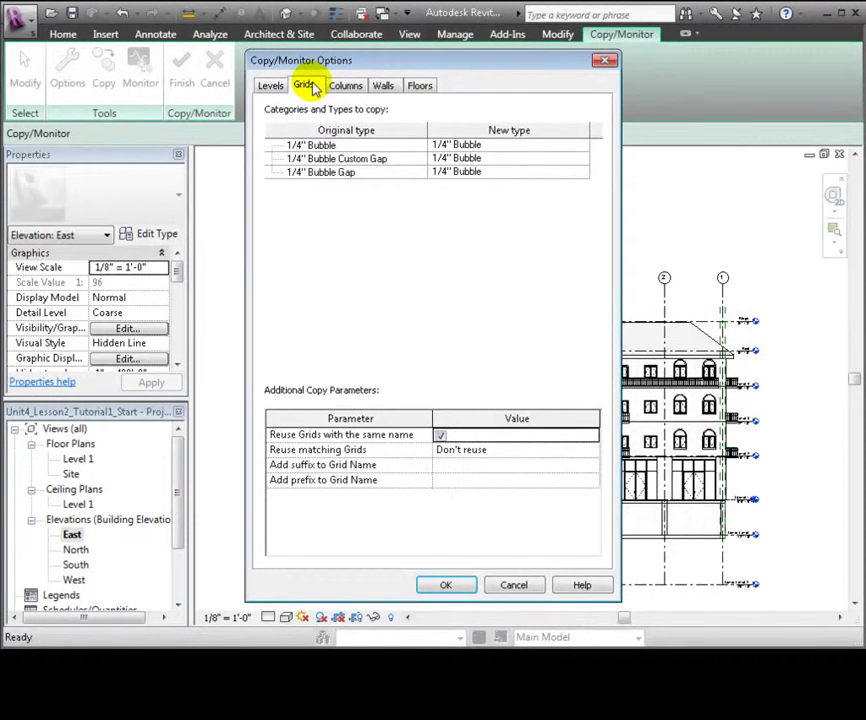
left_click(344, 88)
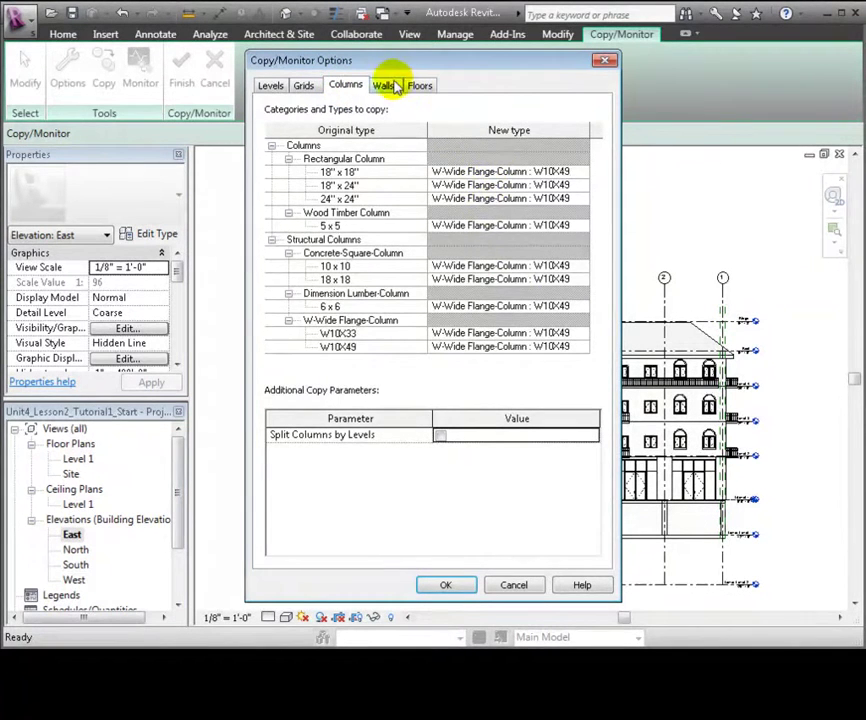
left_click(392, 86)
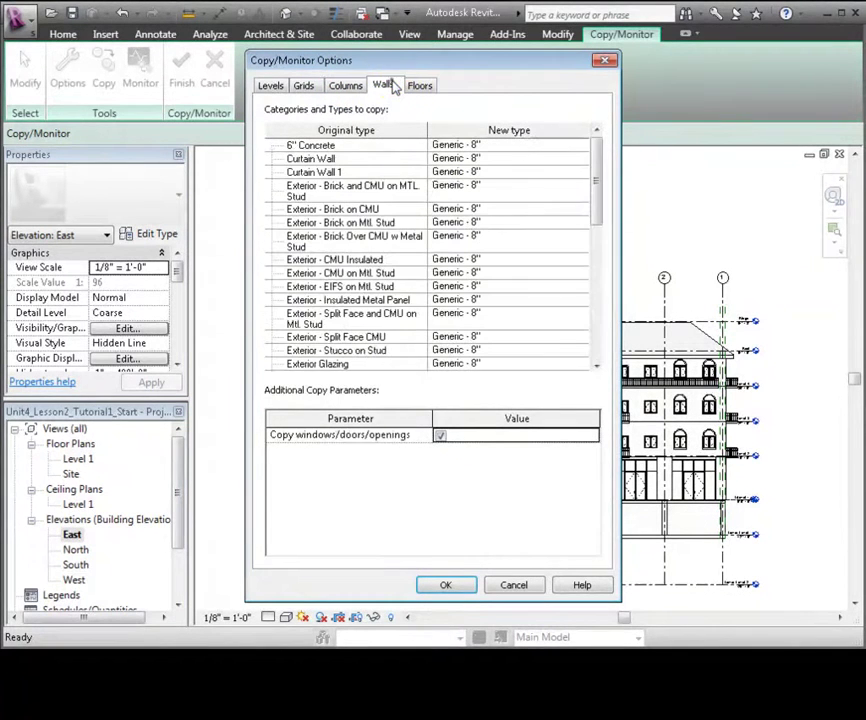
left_click(589, 147)
left_click(584, 146)
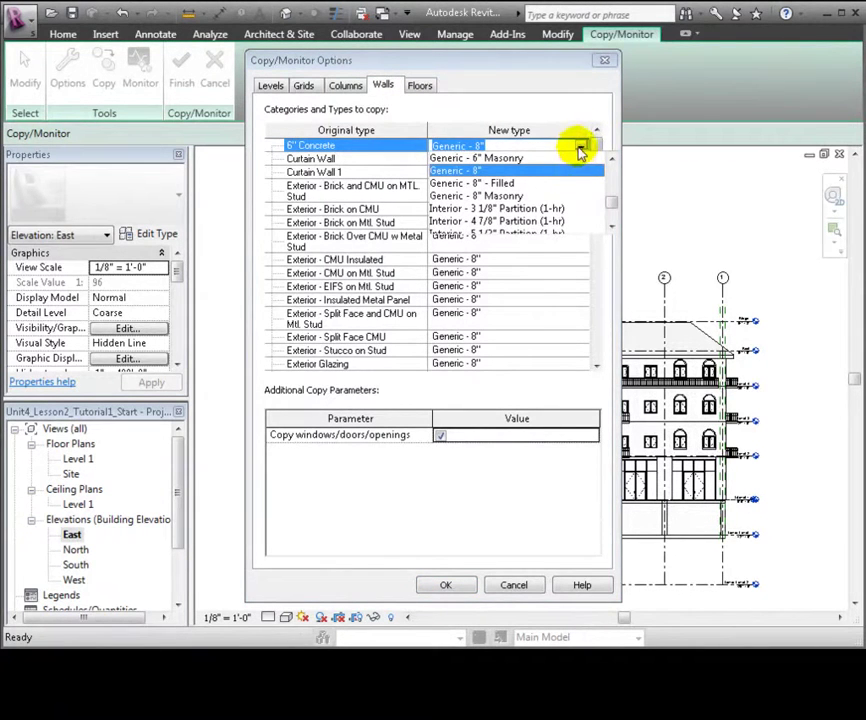
left_click(580, 150)
left_click(421, 87)
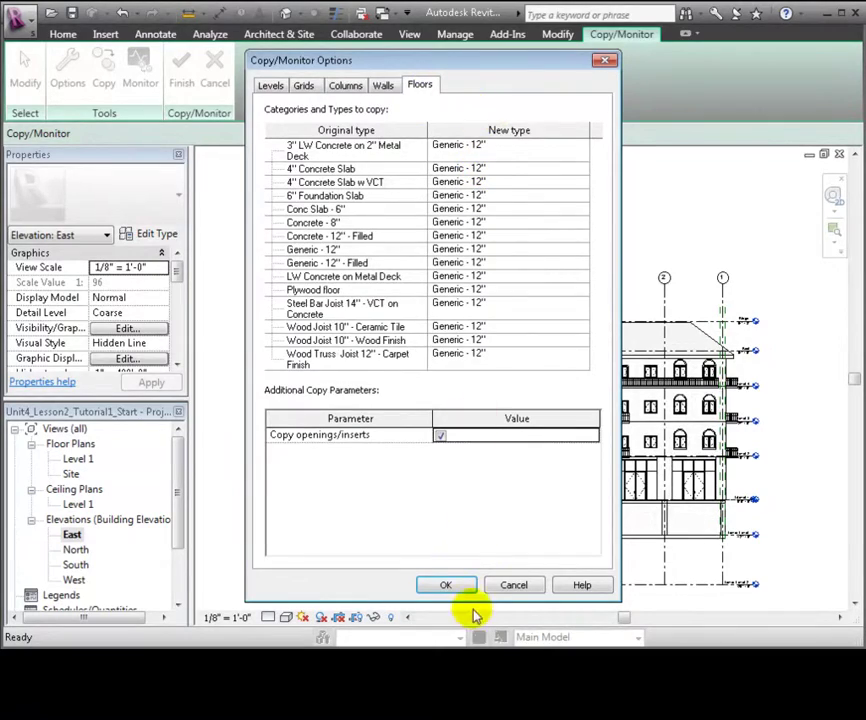
left_click(447, 586)
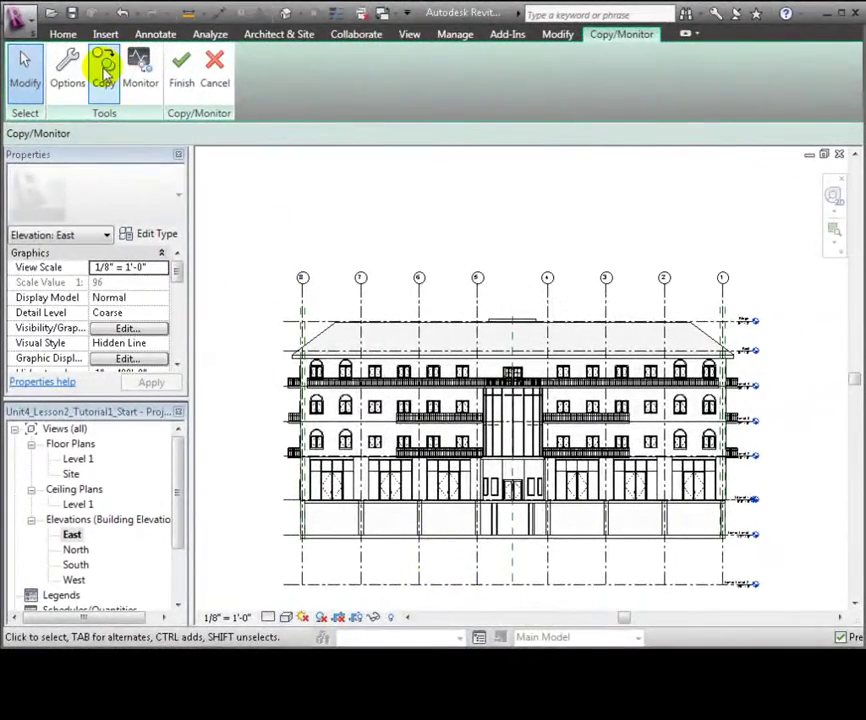
Copy the link's floors, grids, levels and columns (91 elements, walls filtered out) as monitored elements.
left_click(104, 74)
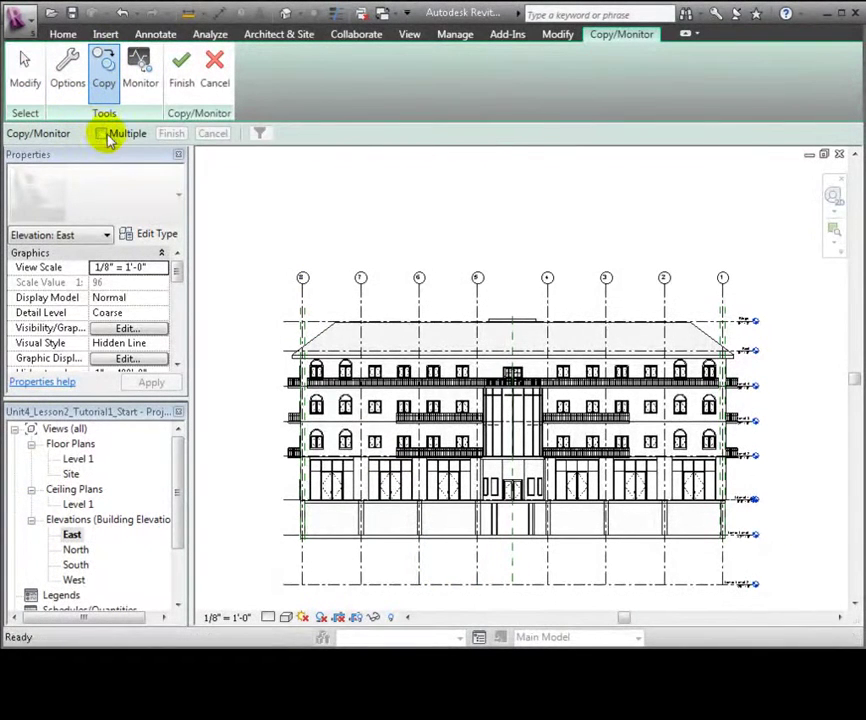
left_click(101, 133)
left_click_drag(788, 600, 240, 252)
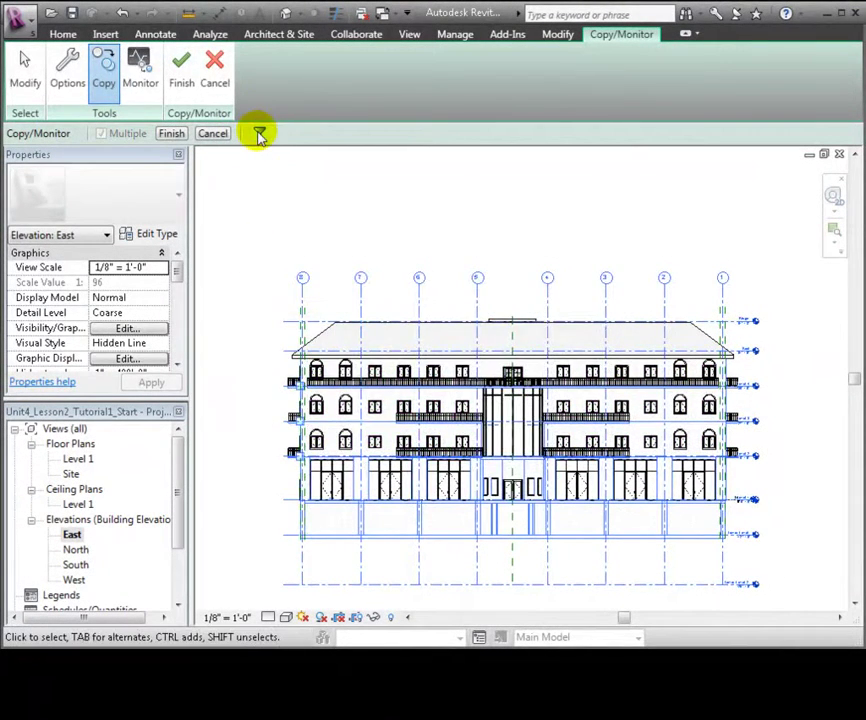
left_click(259, 133)
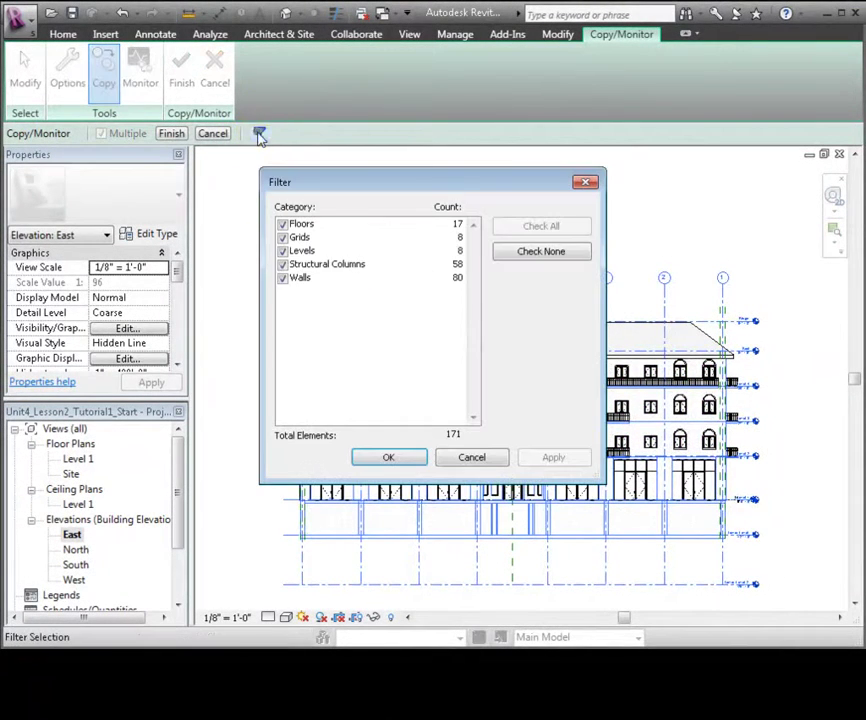
left_click(283, 278)
left_click(548, 460)
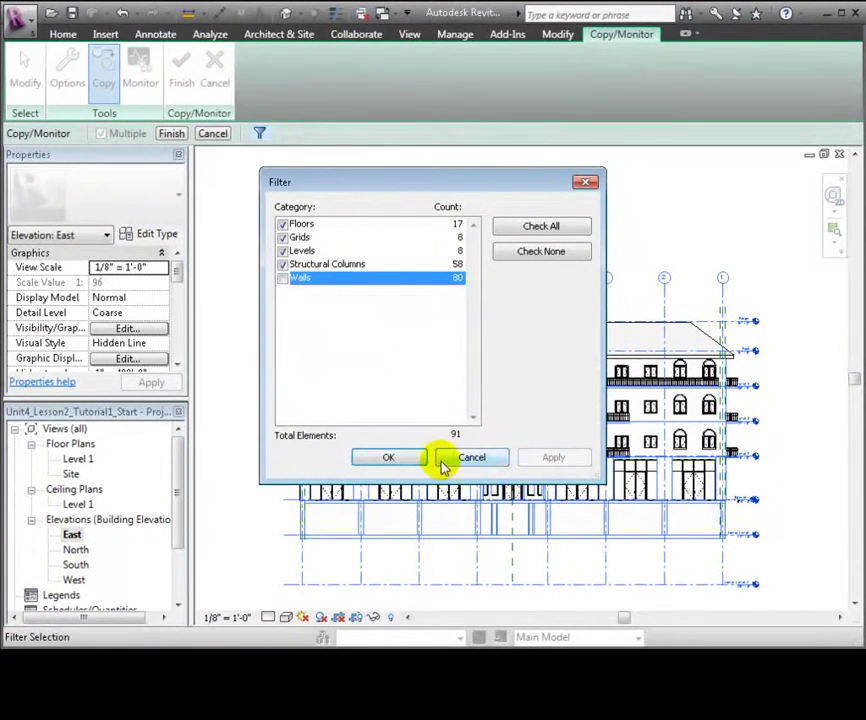
left_click(410, 465)
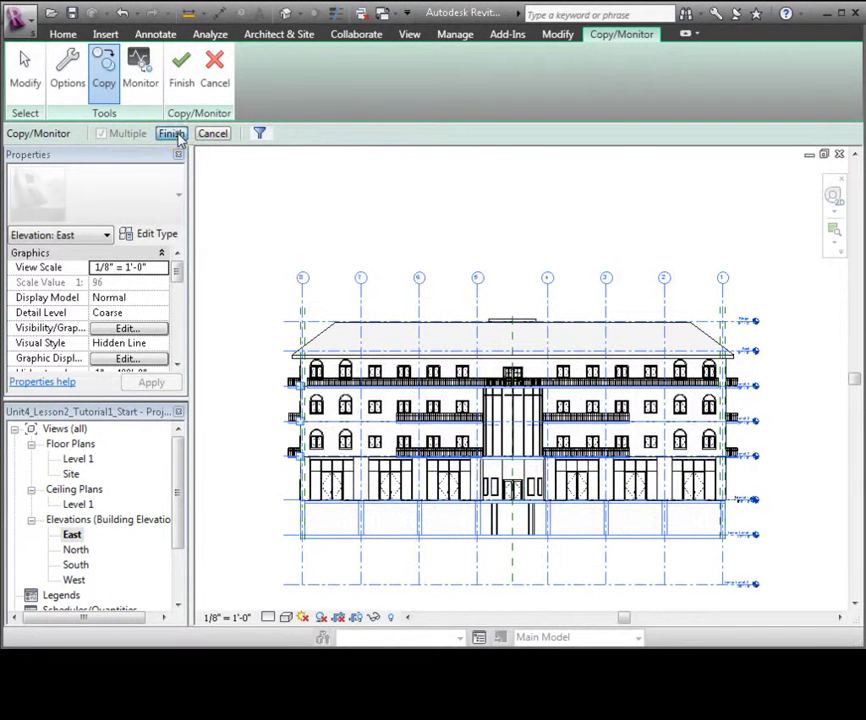
left_click(176, 136)
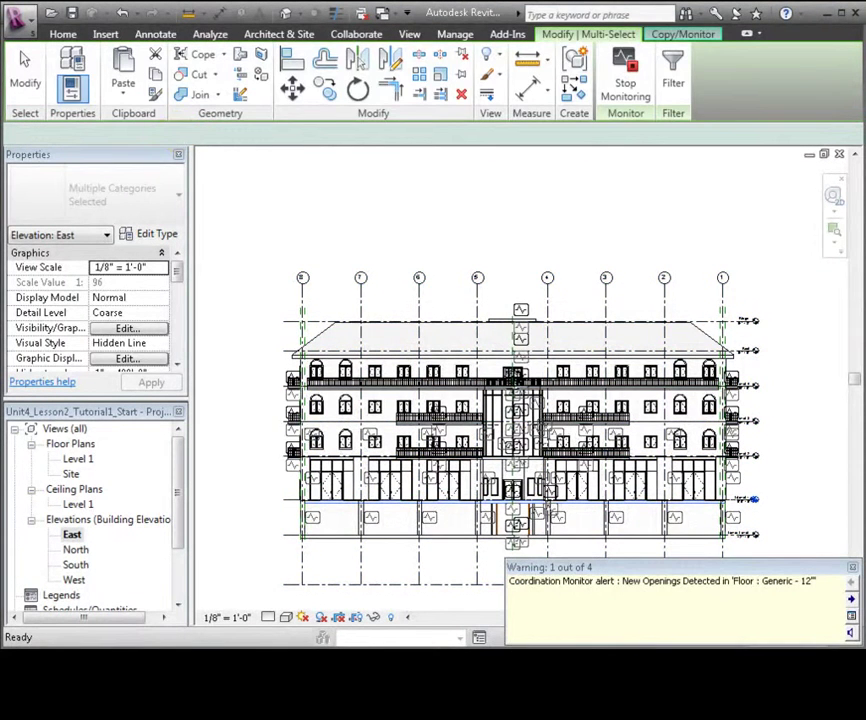
left_click(677, 581)
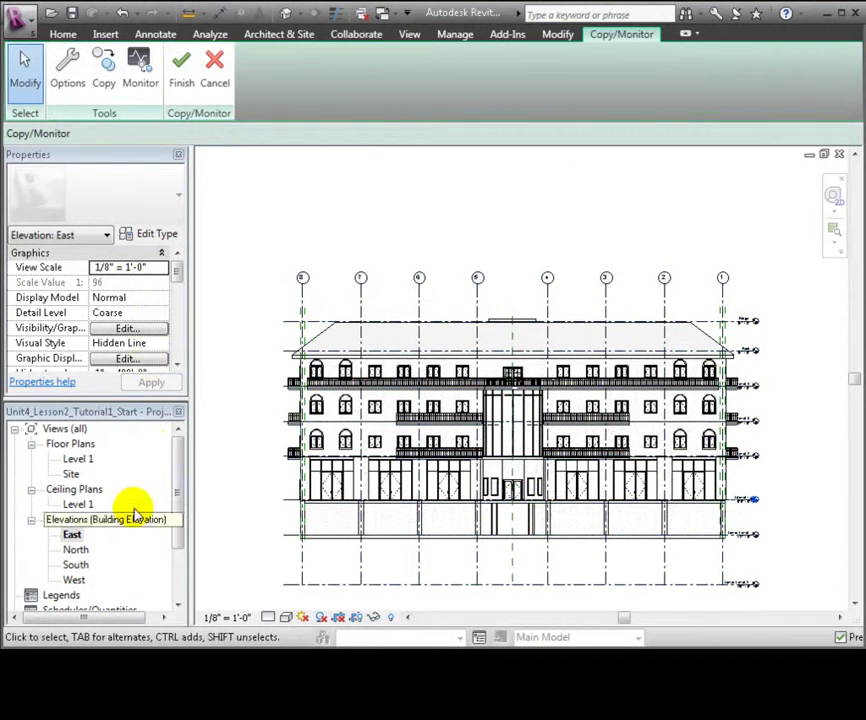
In the South elevation, copy only the grids from the link using a crossing selection filtered to Grids.
left_click(72, 534)
double_click(83, 566)
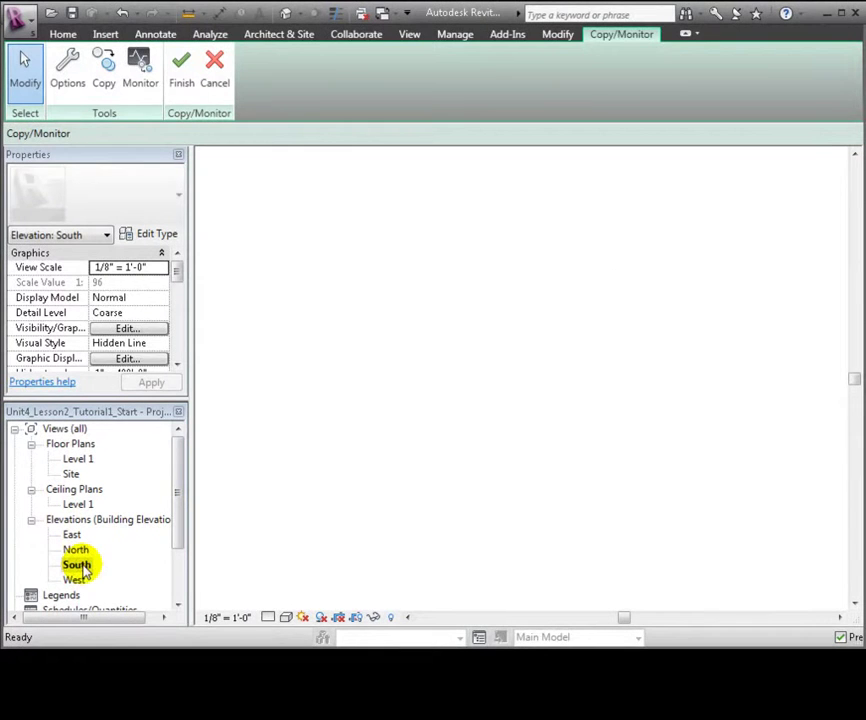
left_click(106, 68)
scroll(810, 575, "down", 1)
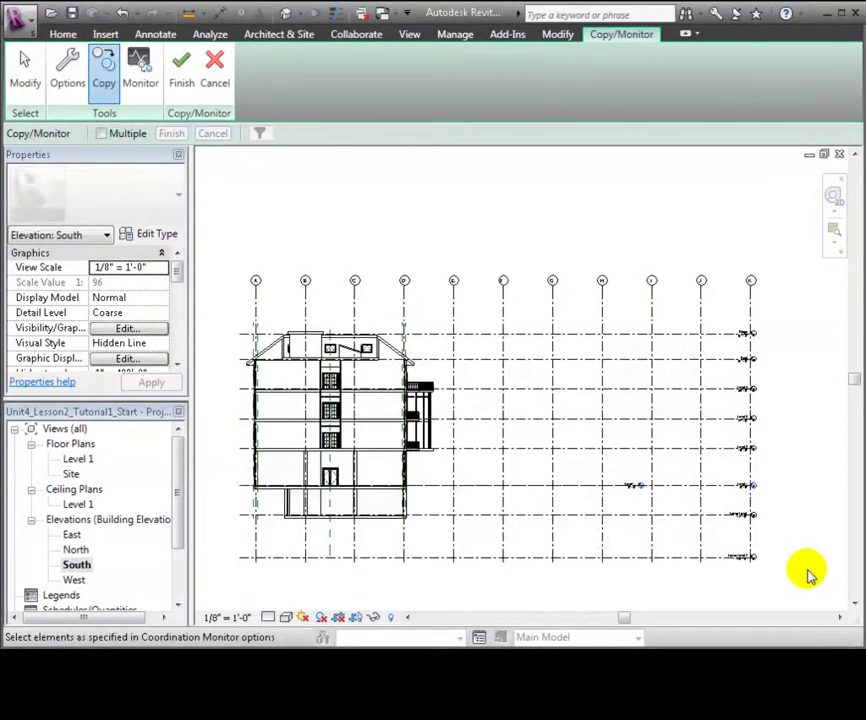
left_click(101, 133)
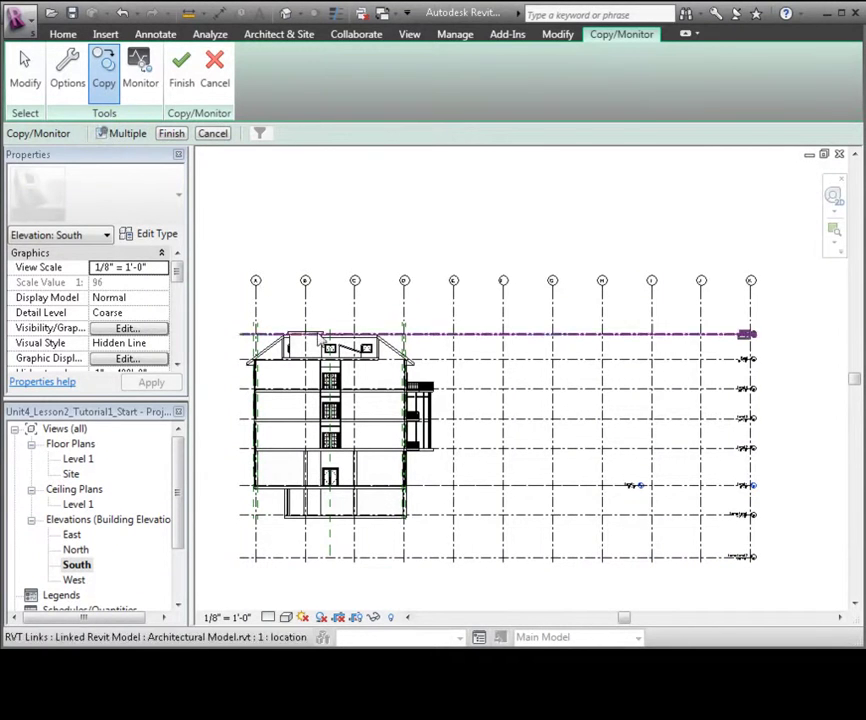
left_click_drag(777, 575, 230, 248)
left_click(259, 133)
left_click(545, 253)
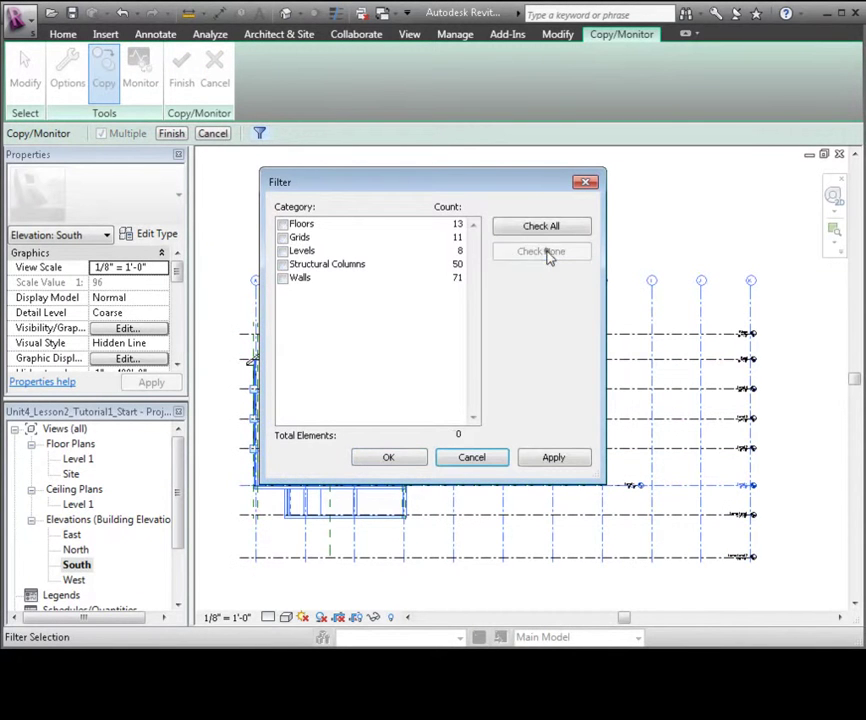
left_click(284, 238)
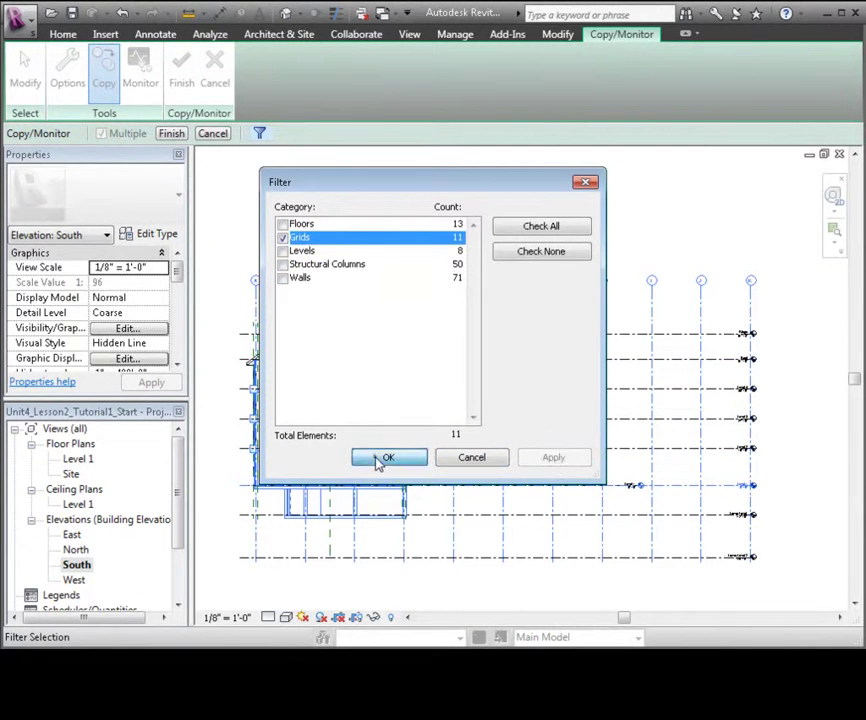
left_click(378, 460)
left_click(171, 133)
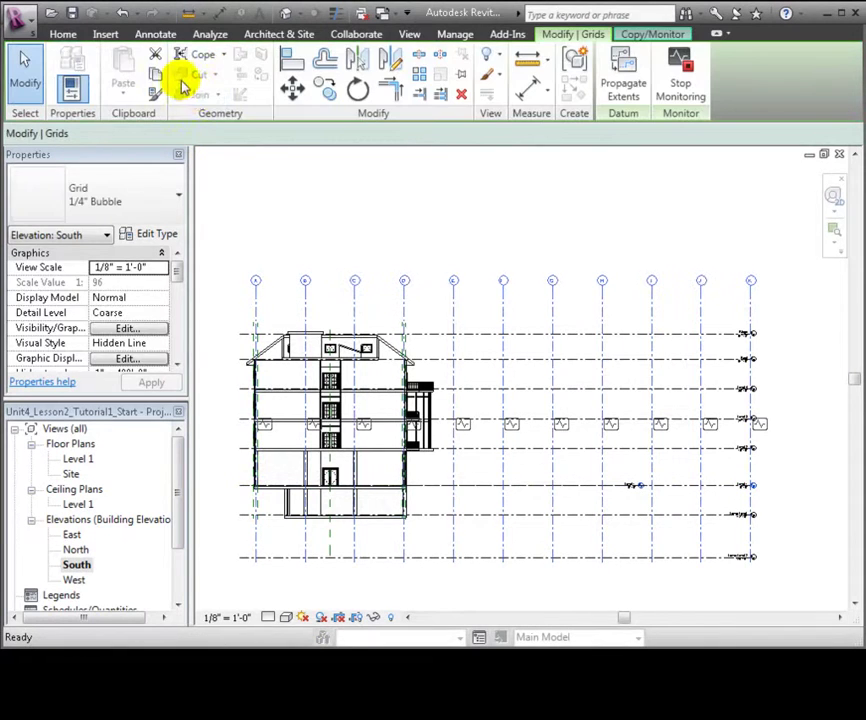
Finish the Copy/Monitor session and open the East elevation.
left_click(640, 36)
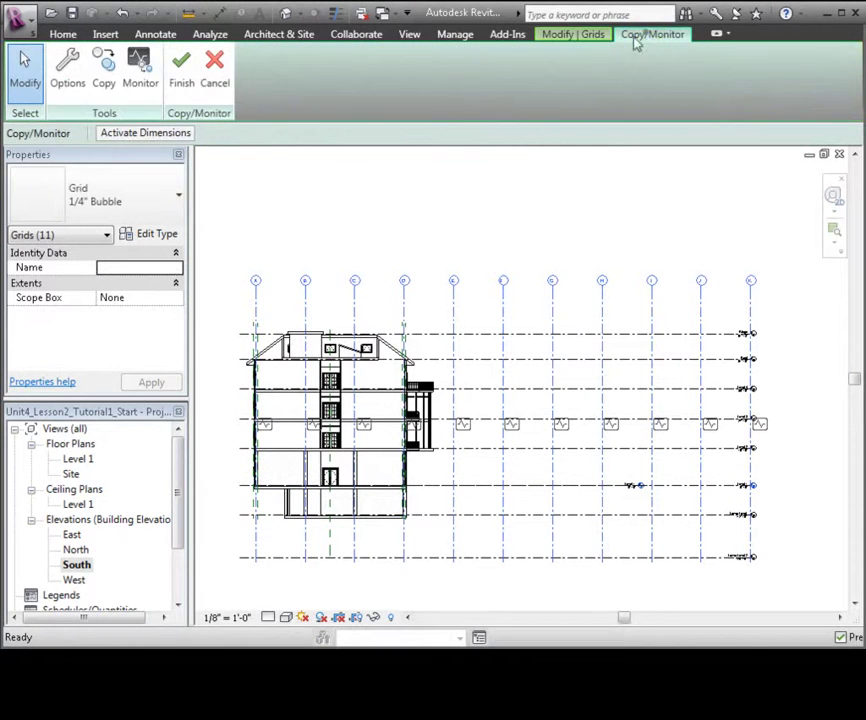
left_click(180, 80)
double_click(72, 534)
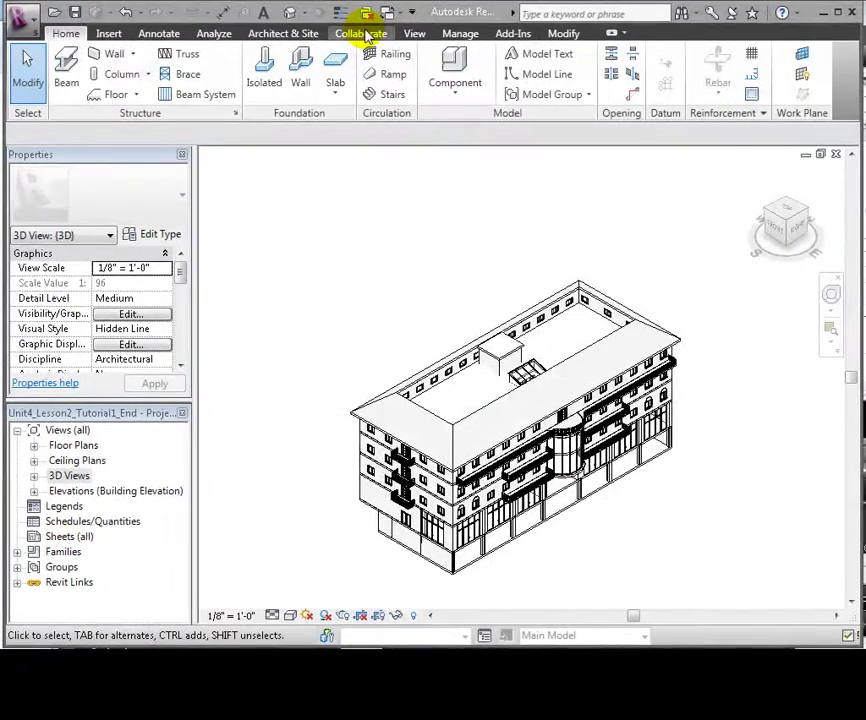
left_click(368, 35)
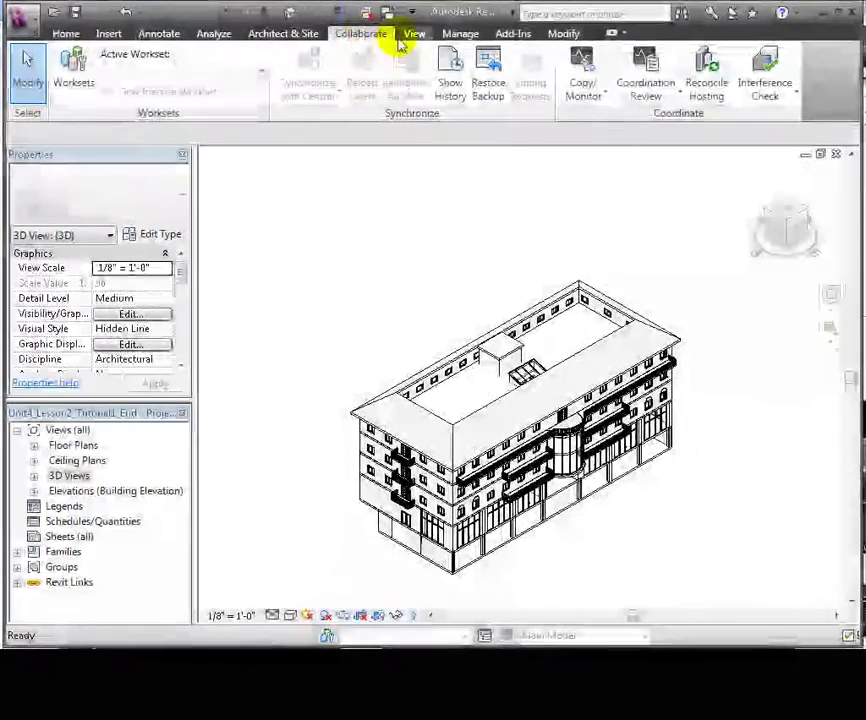
Start copying elements from the linked architectural model with Copy/Monitor.
left_click(580, 82)
left_click(605, 155)
left_click(560, 276)
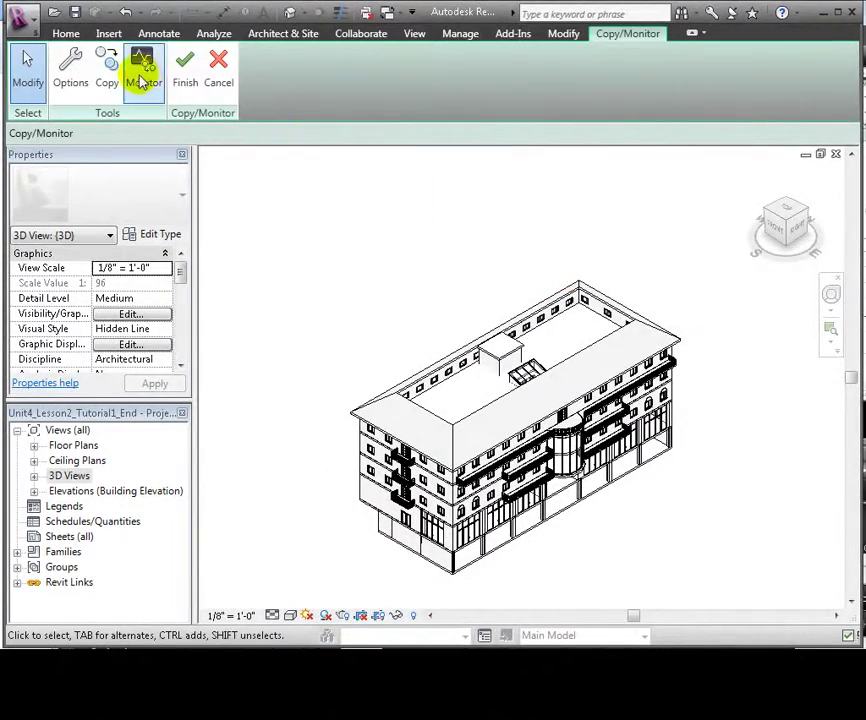
left_click(107, 70)
Copy the bottom floor slab from the link in the 3D view and finish monitoring.
scroll(340, 400, "up", 5)
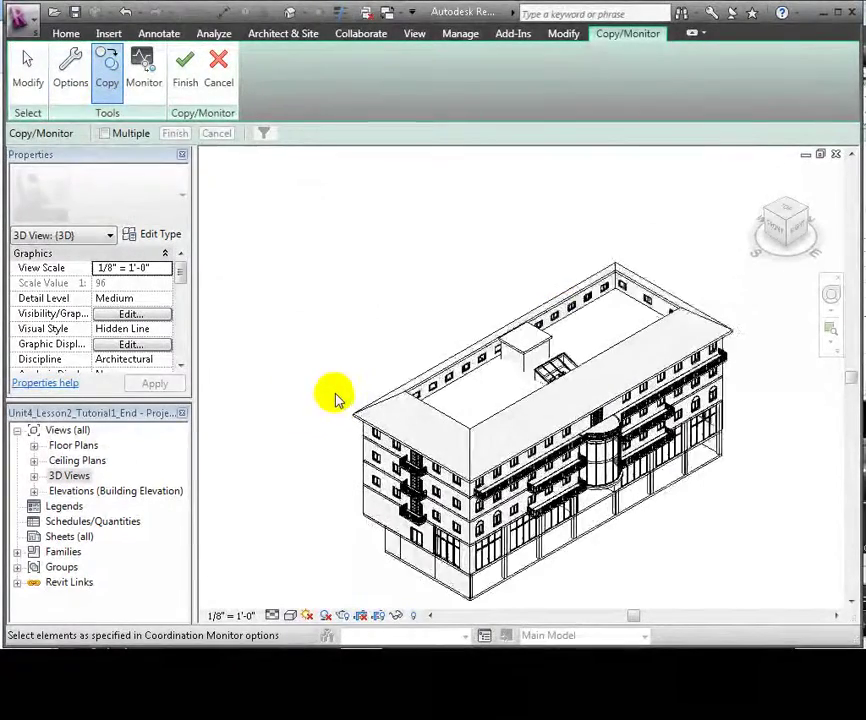
middle_click_drag(367, 354, 286, 195)
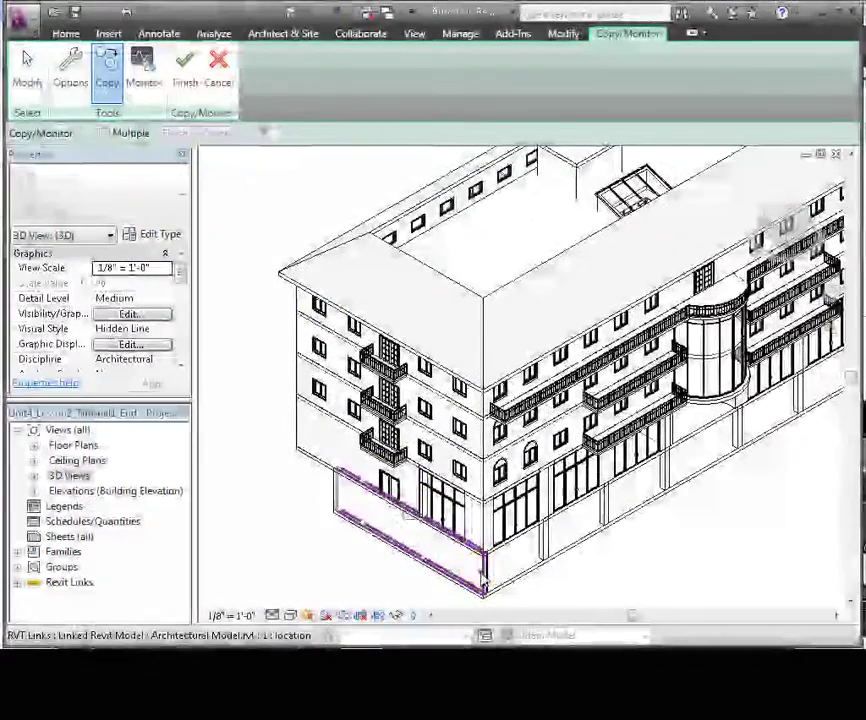
middle_click_drag(309, 506, 481, 459, "shift")
middle_click_drag(565, 430, 675, 488)
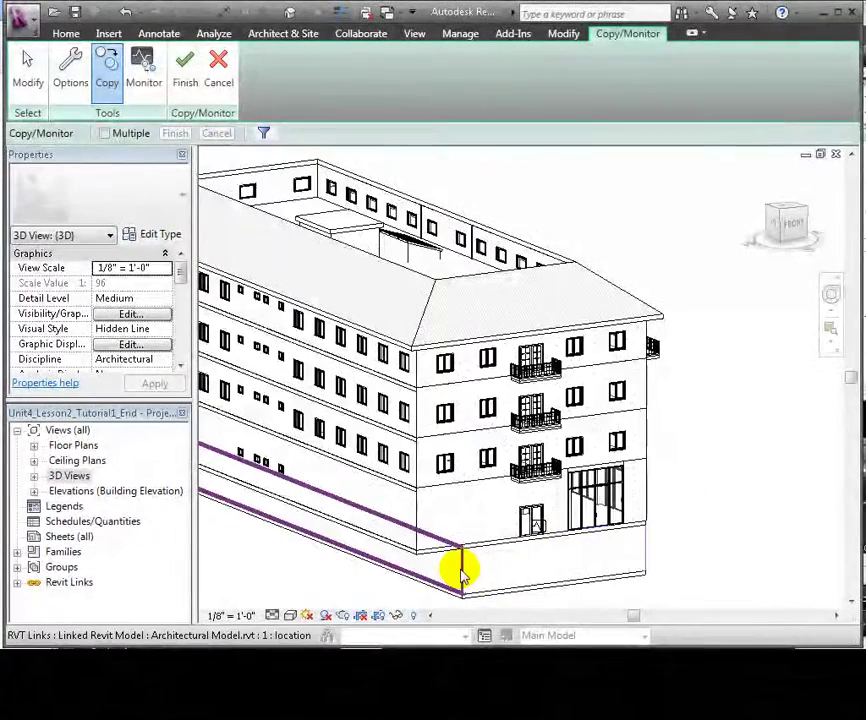
left_click(462, 574)
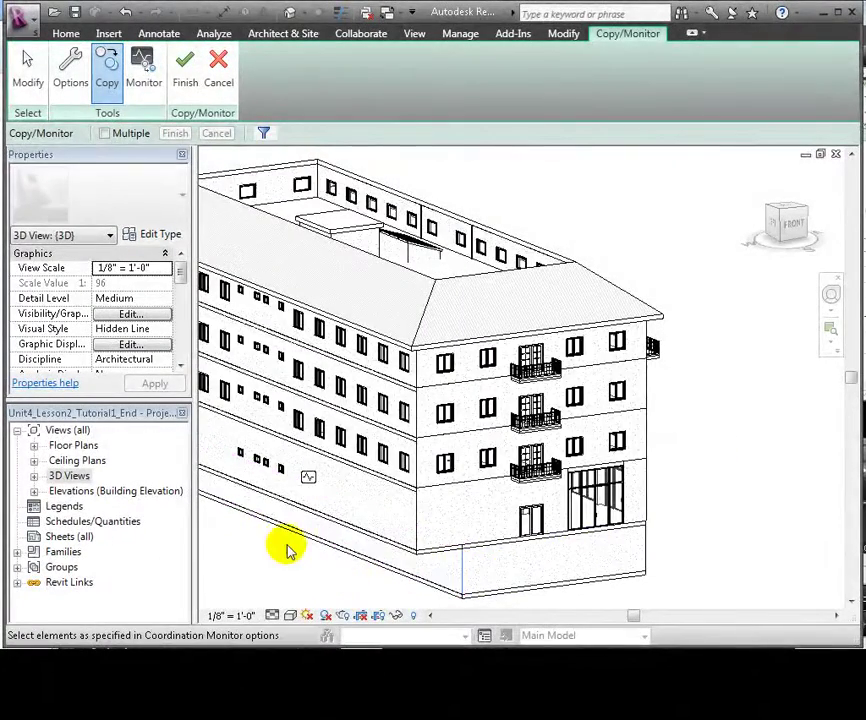
middle_click_drag(283, 540, 628, 506, "shift")
scroll(455, 533, "down", 3)
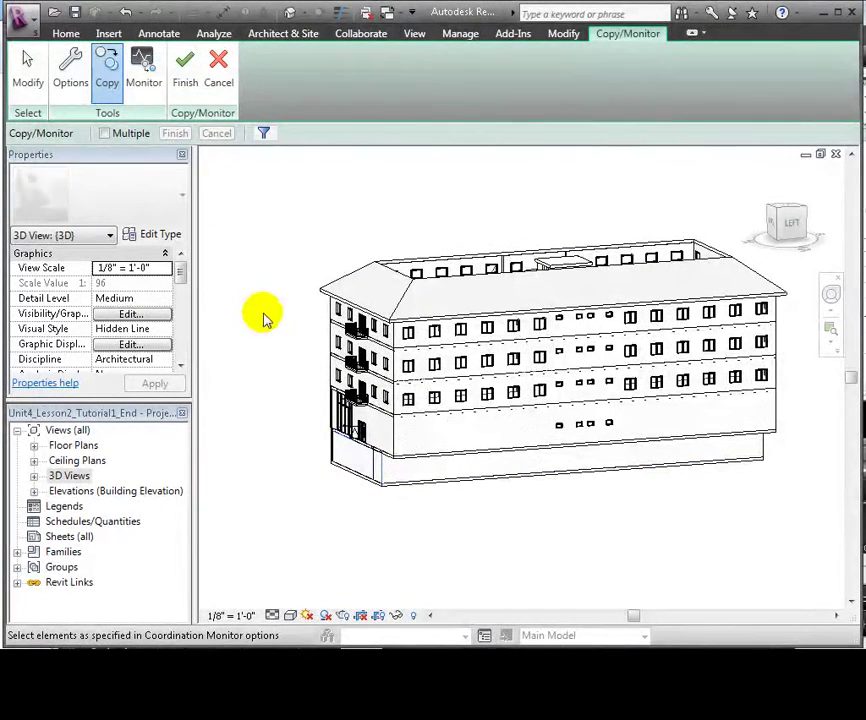
left_click(192, 104)
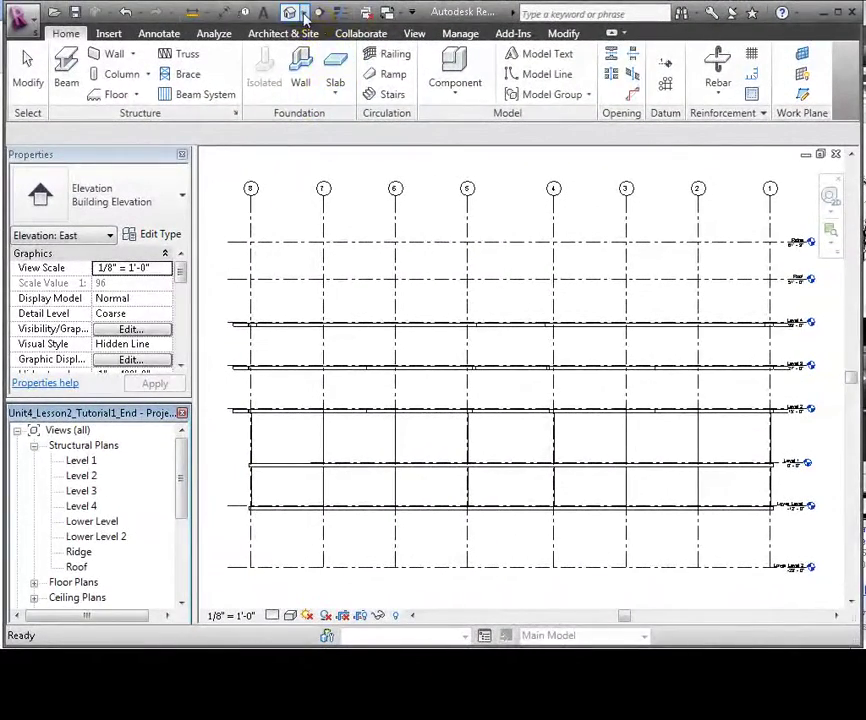
Open the default 3D view and duplicate the {3D} view.
left_click(305, 15)
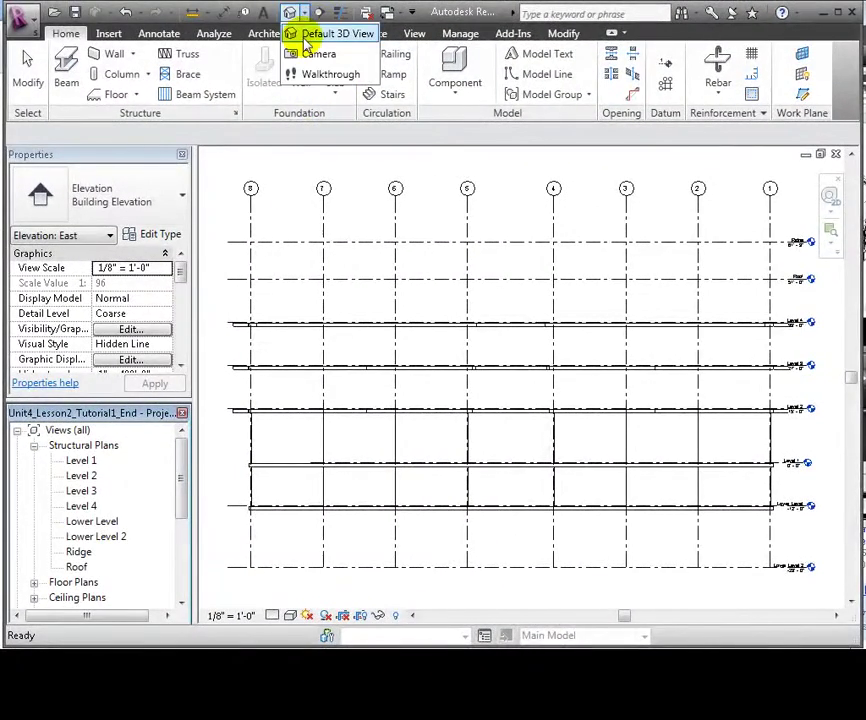
left_click(305, 34)
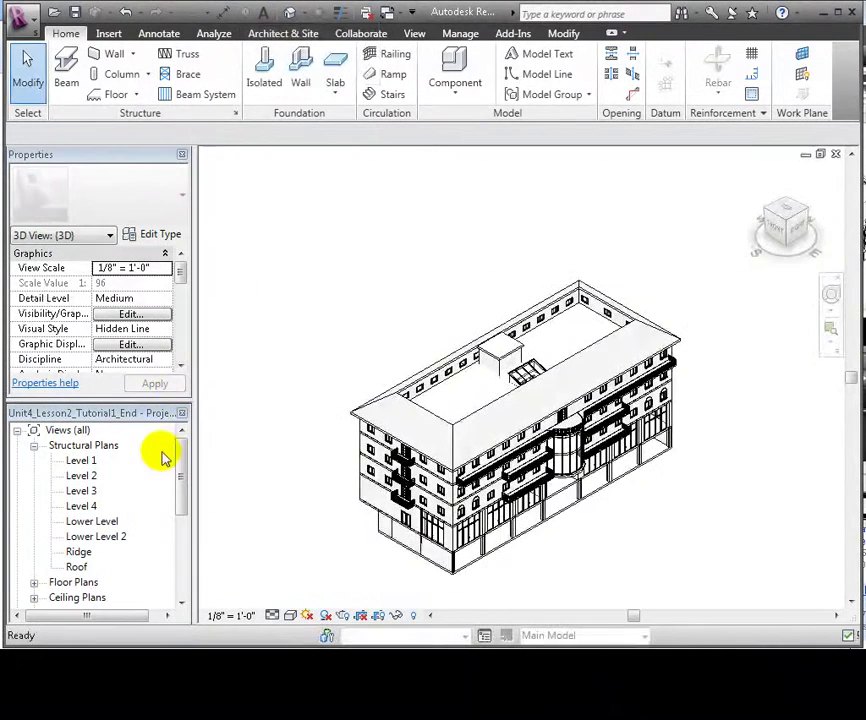
left_click_drag(180, 448, 182, 483)
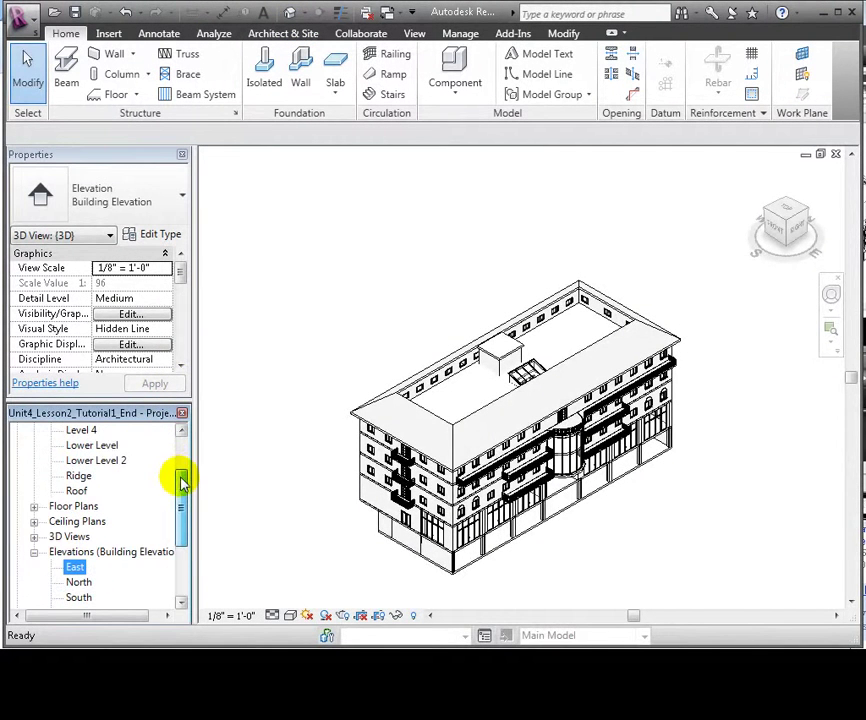
left_click(34, 537)
left_click(75, 552)
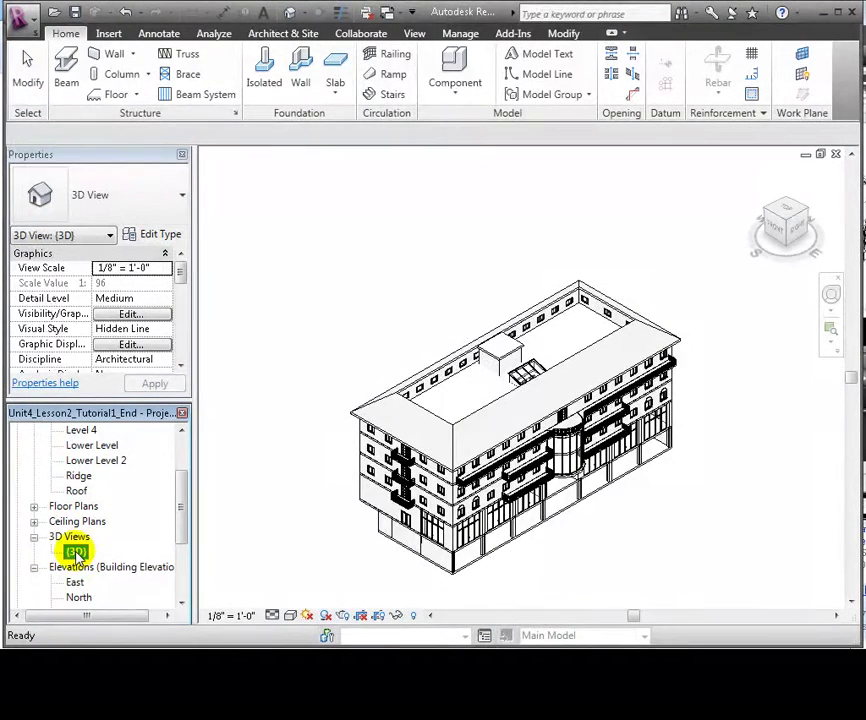
right_click(75, 552)
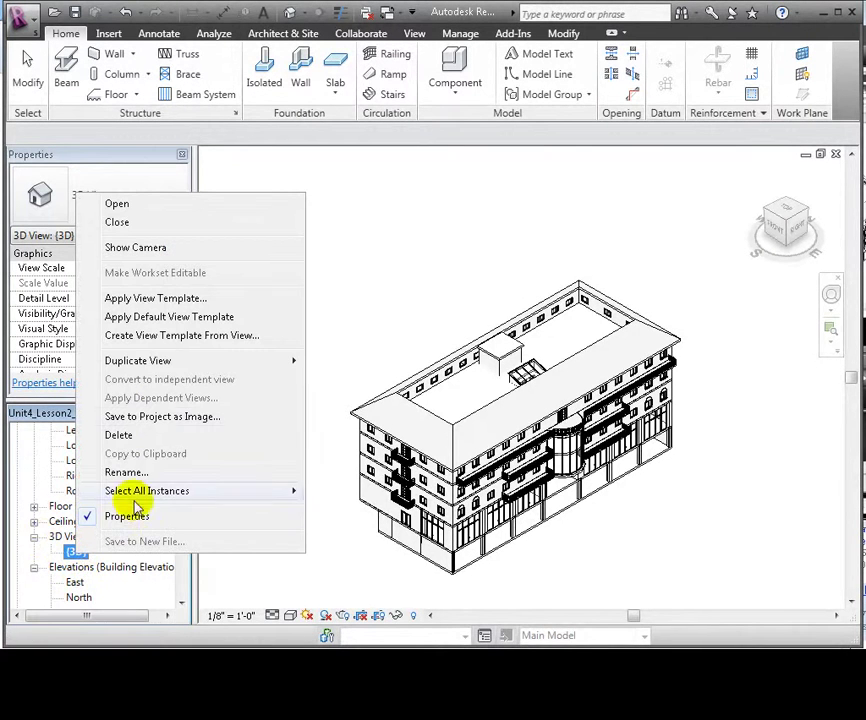
mouse_move(296, 370)
left_click(338, 361)
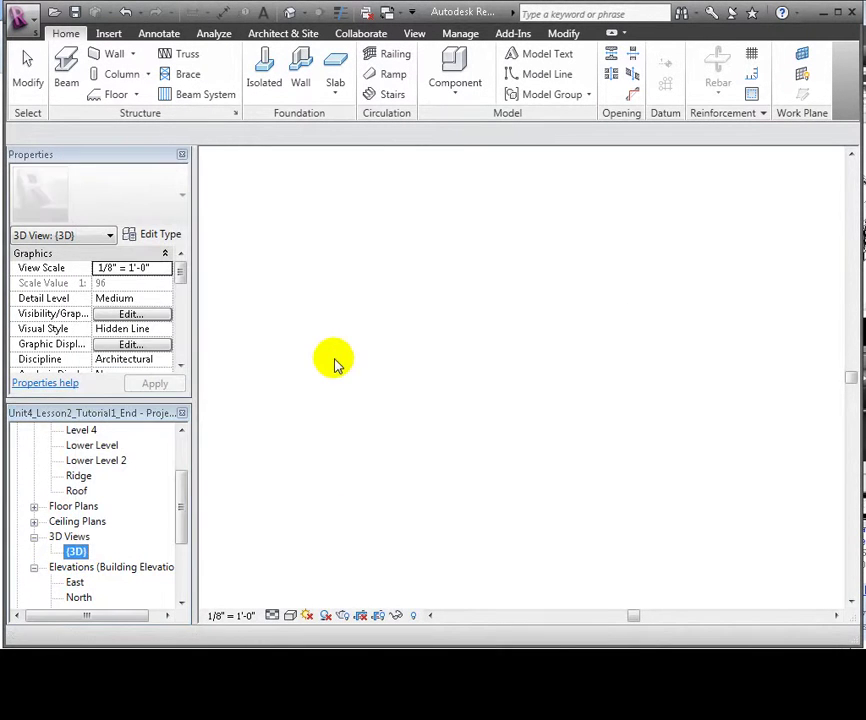
Rename the duplicated view to '3D Without Linked Architectural Model'.
left_click(100, 553)
right_click(106, 552)
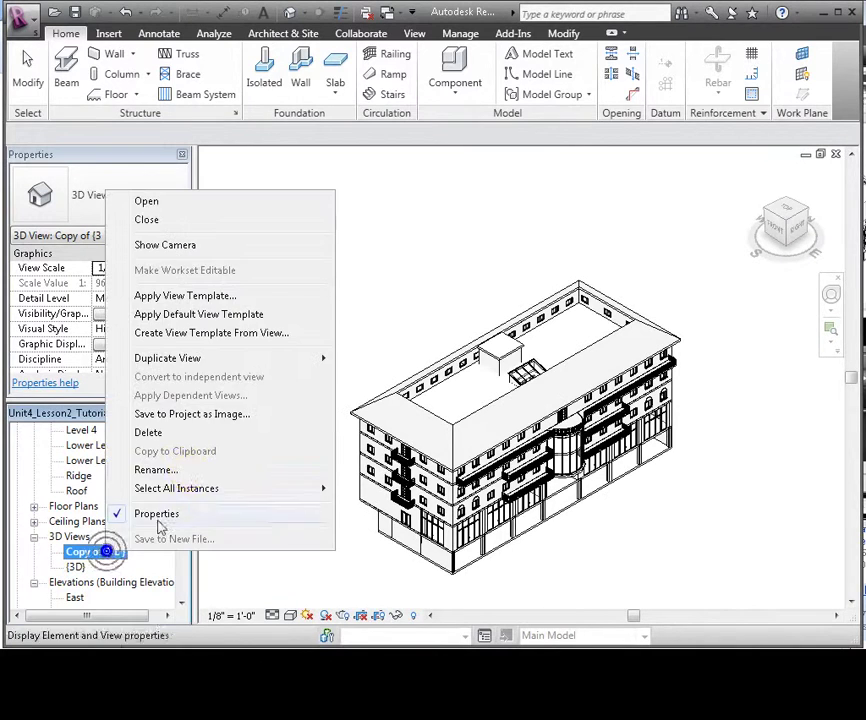
left_click(188, 470)
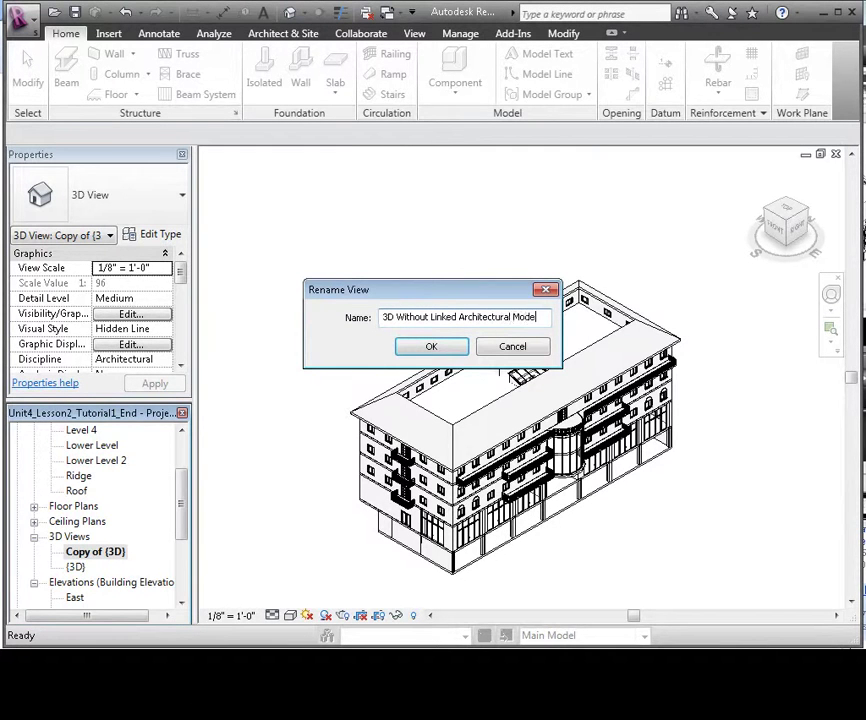
left_click(430, 347)
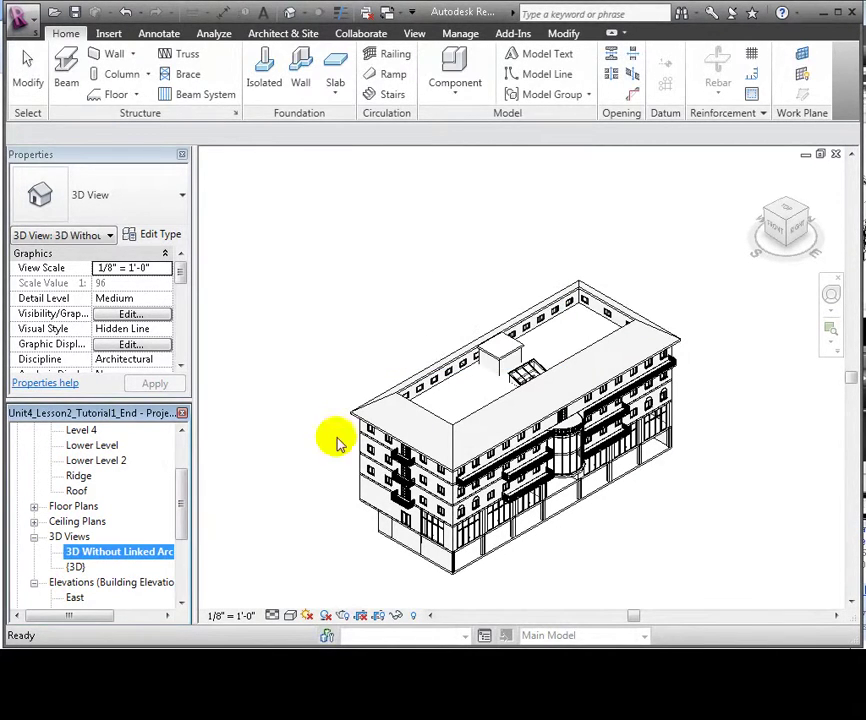
Show the Revit Links visibility settings for the new 3D view via VG.
left_click(290, 407)
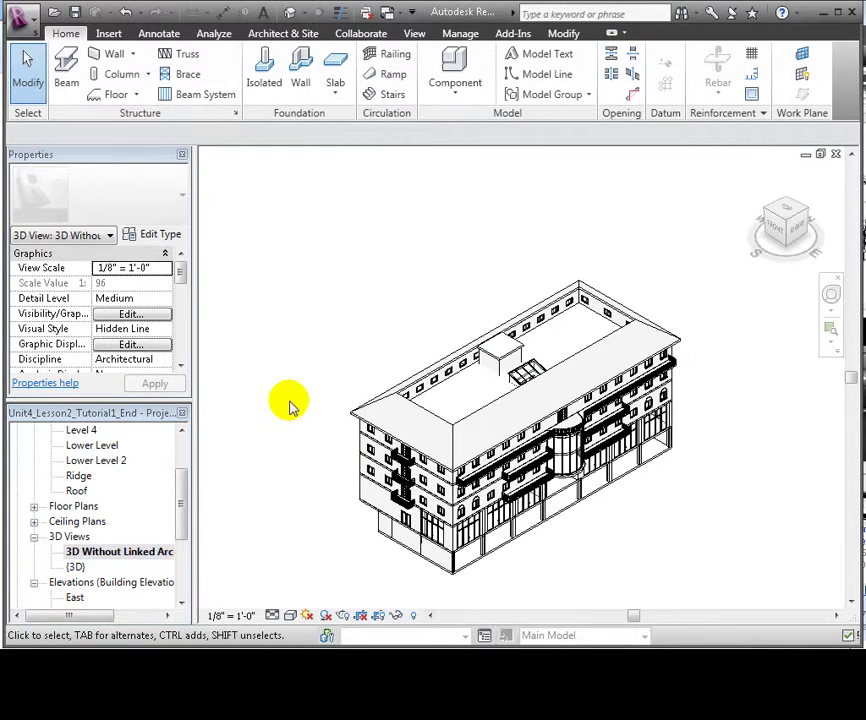
key("v")
key("g")
left_click(440, 106)
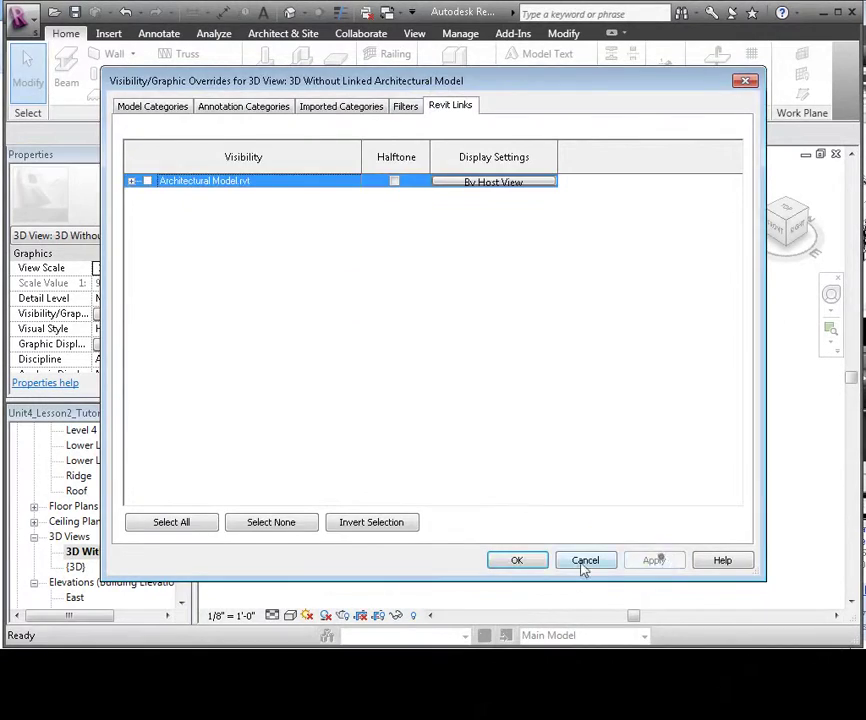
Hide Architectural Model.rvt in the new 3D view and orbit to check the structural floors and grids.
left_click(611, 563)
middle_click_drag(326, 462, 324, 420, "shift")
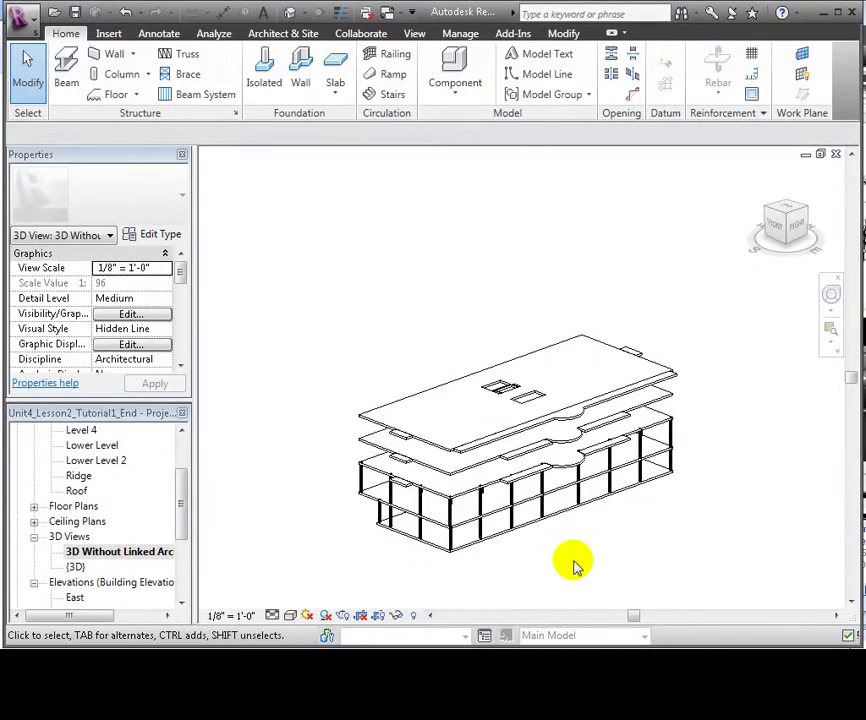
scroll(577, 565, "up", 3)
middle_click_drag(566, 526, 515, 530)
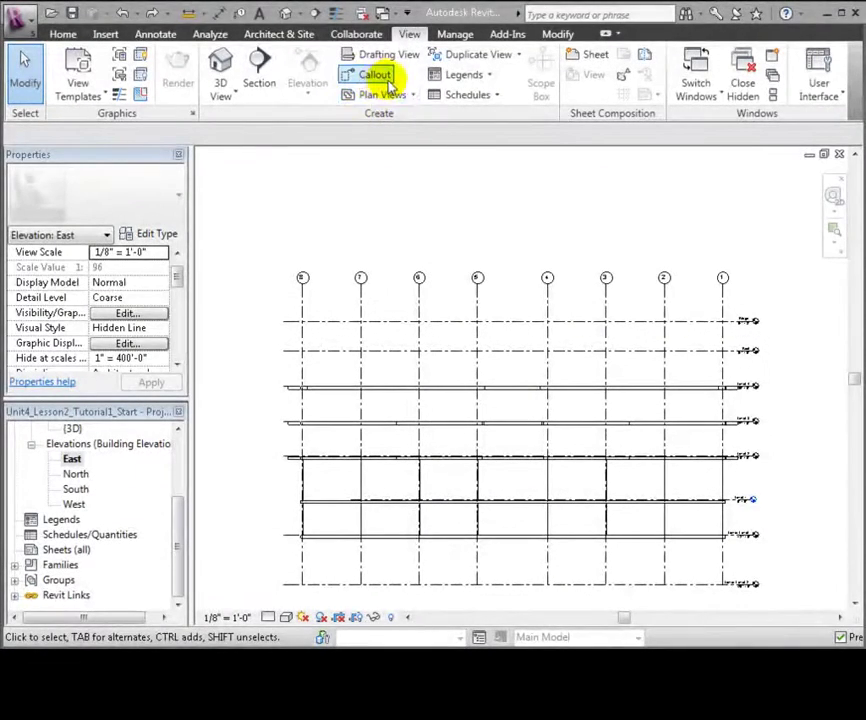
Create structural plans for every level from Level 1 to Roof.
left_click(407, 94)
left_click(407, 121)
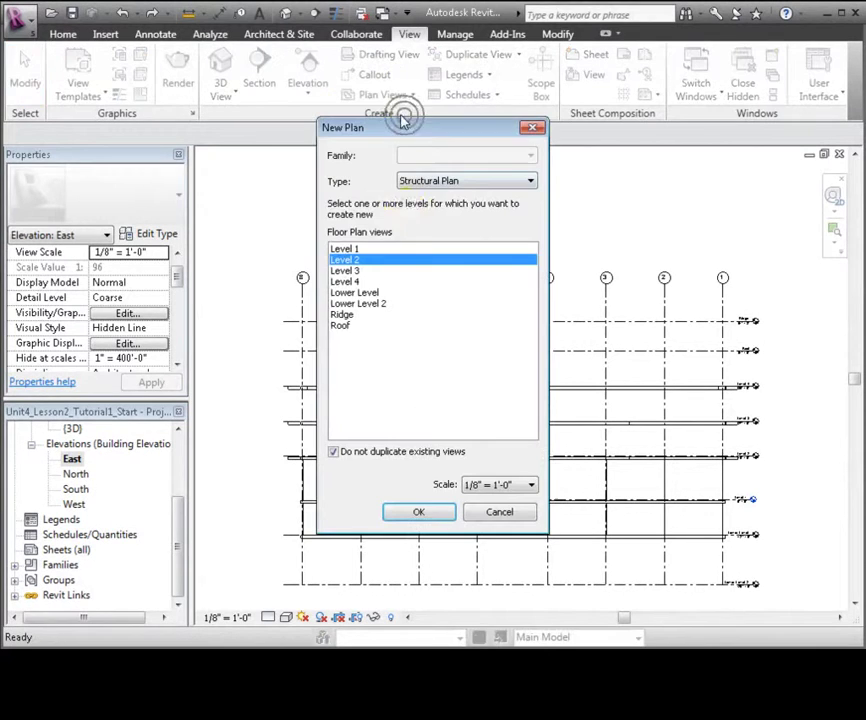
left_click(390, 249)
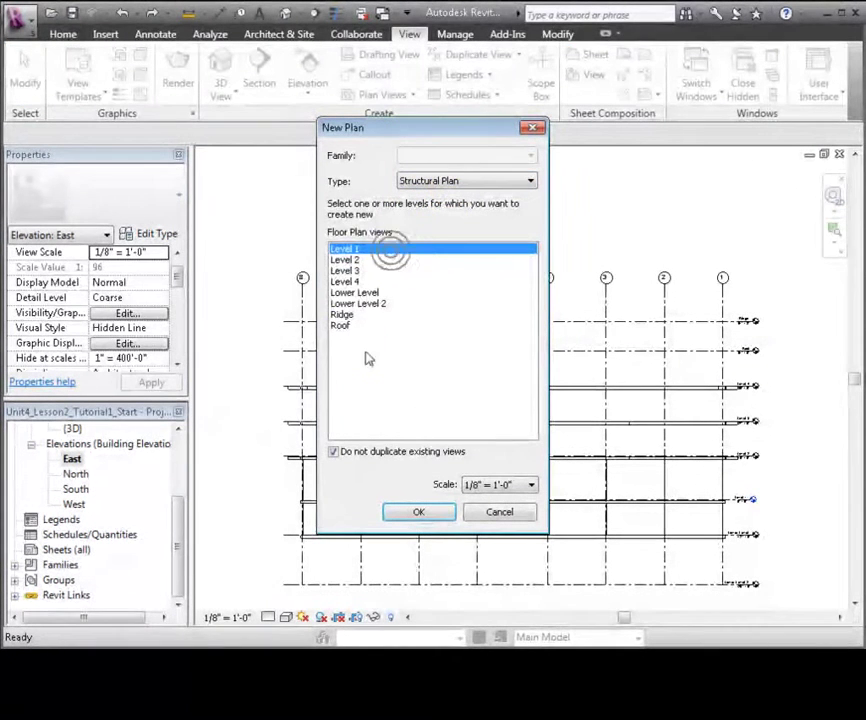
left_click(349, 326, "shift")
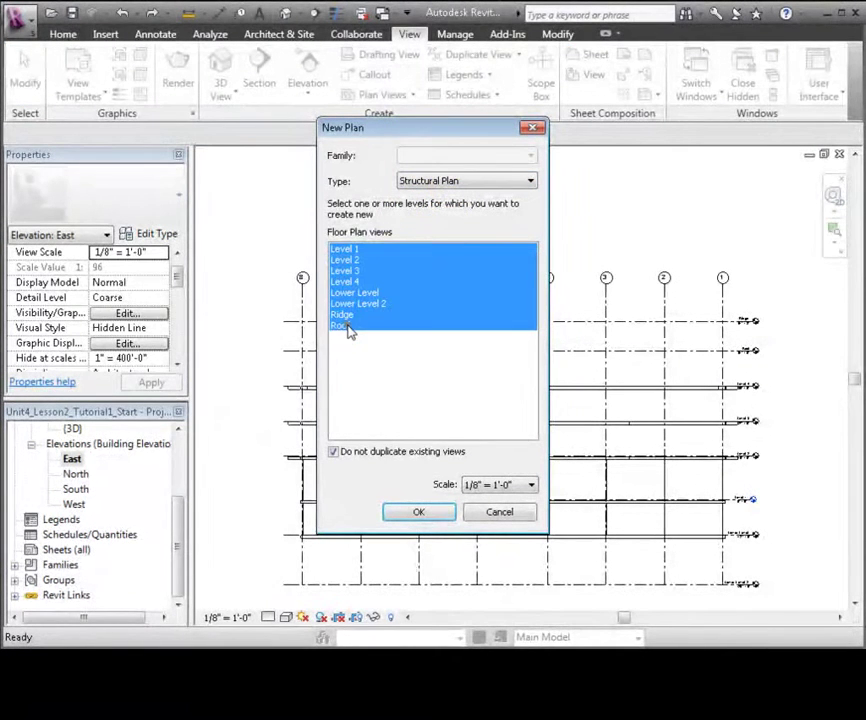
left_click(419, 513)
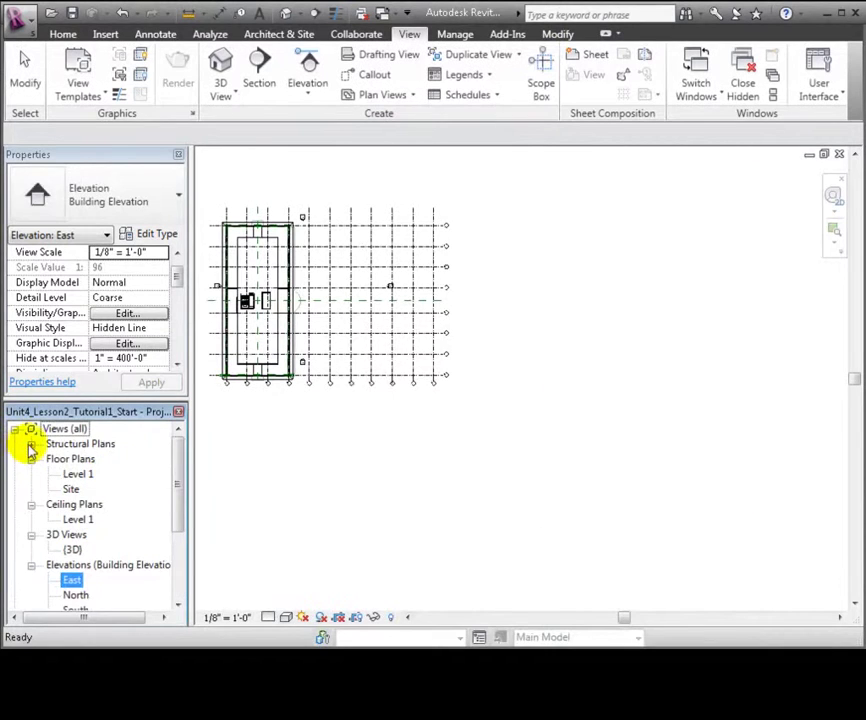
Open the Level 1 structural plan and hide the linked Architectural Model via VG.
left_click(30, 444)
double_click(80, 459)
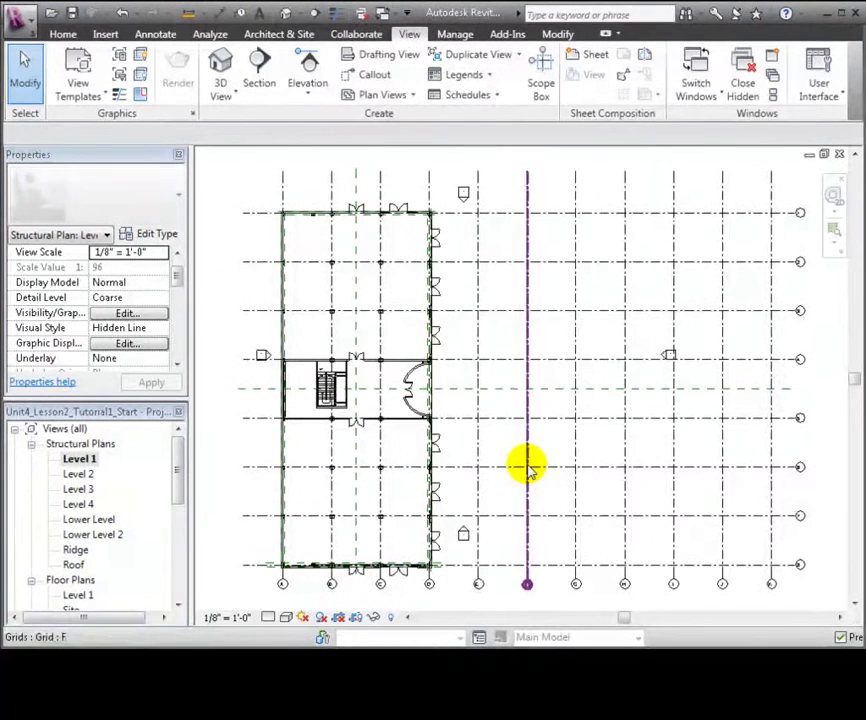
key("v")
key("g")
left_click(450, 110)
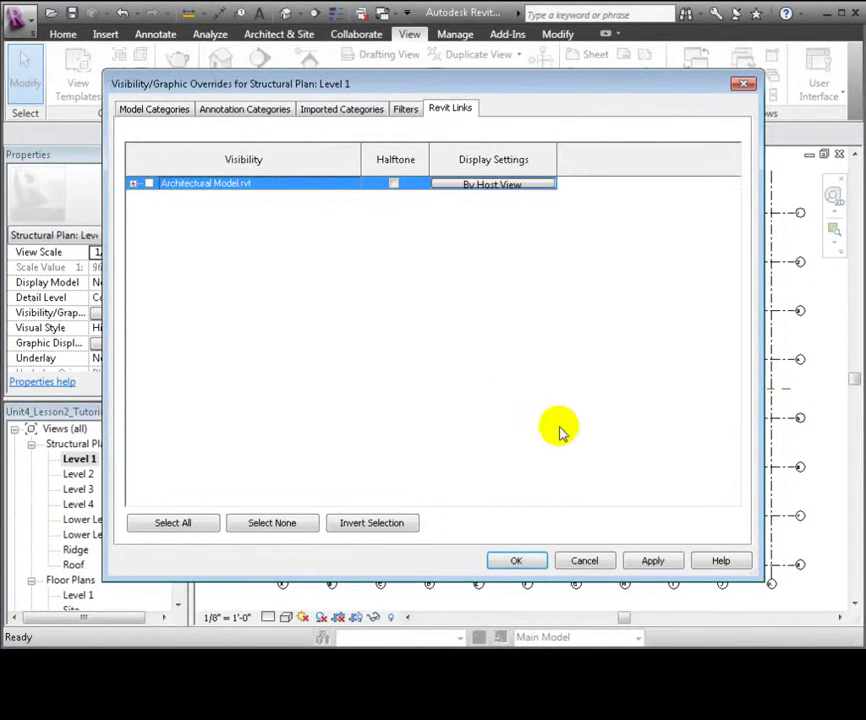
left_click(652, 560)
left_click(516, 560)
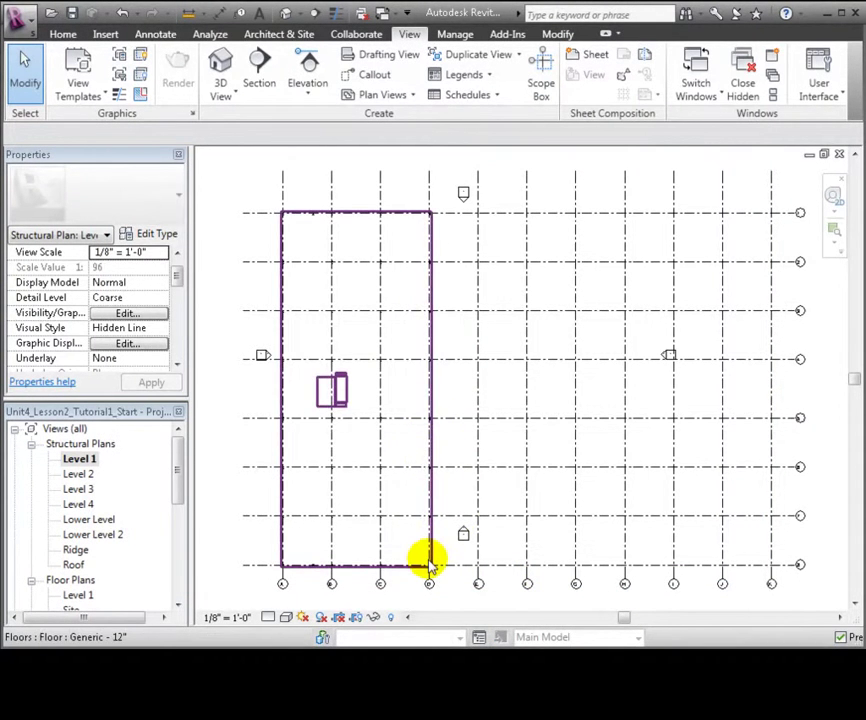
scroll(454, 528, "up", 4)
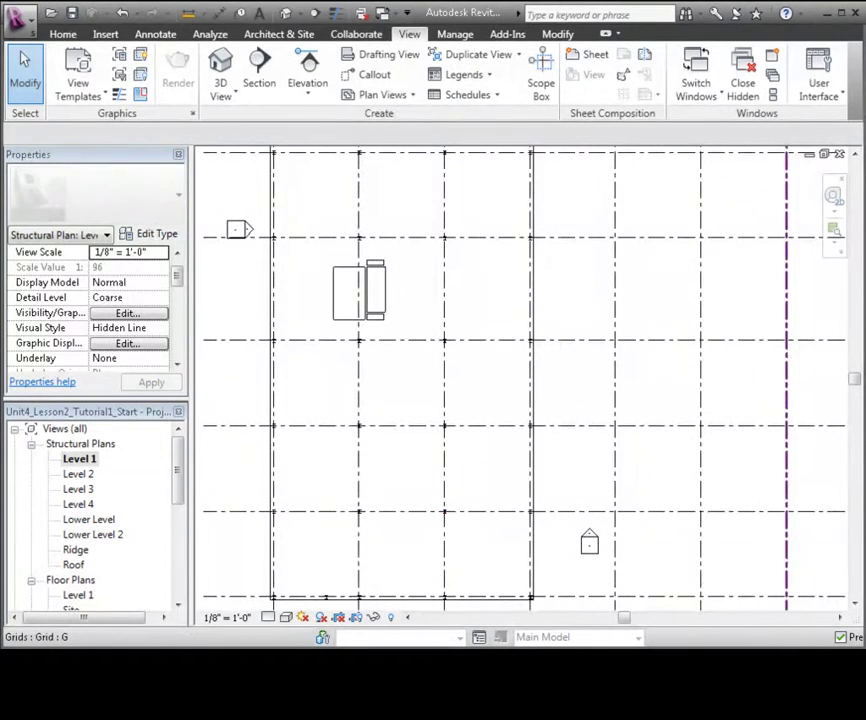